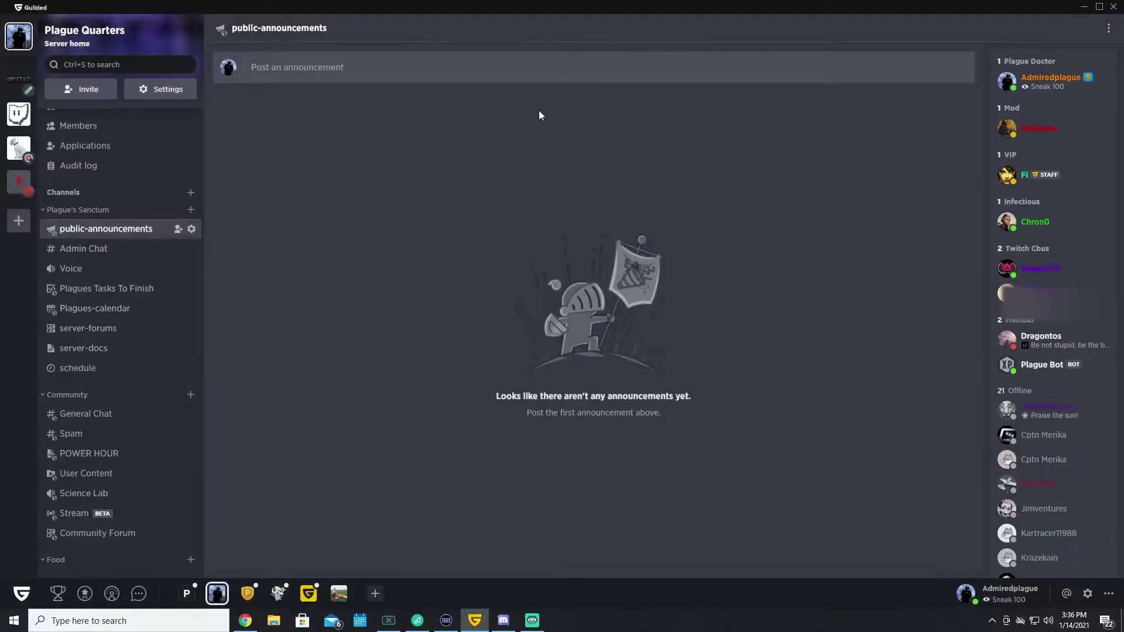
Step: Open a blank announcement post in the public-announcements channel
left_click(326, 69)
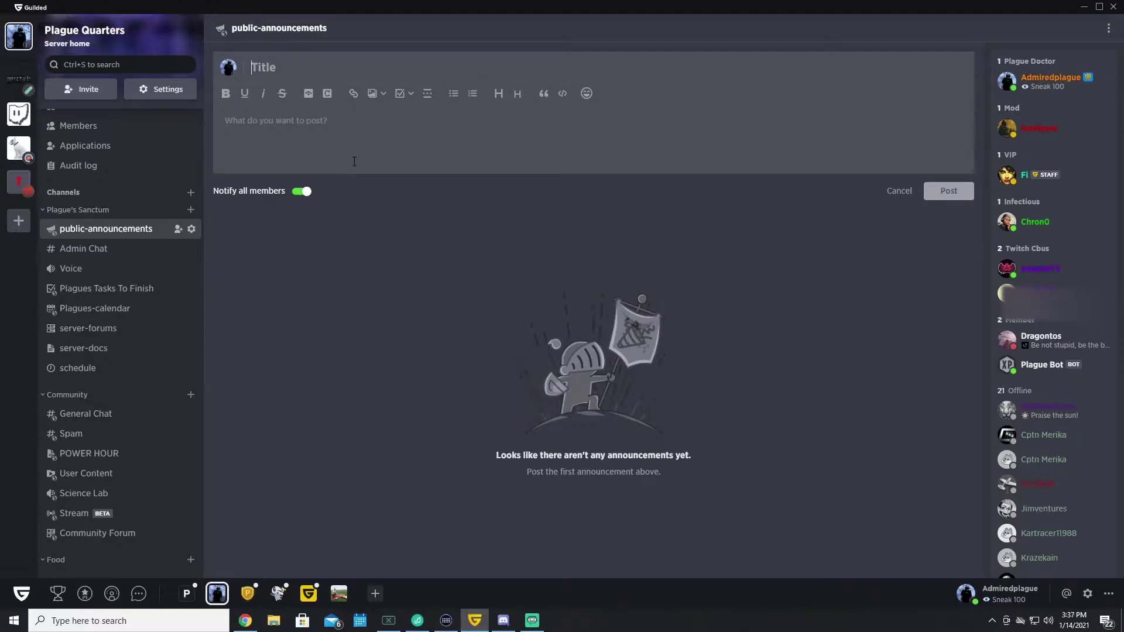
scroll(157, 199, "up", 1)
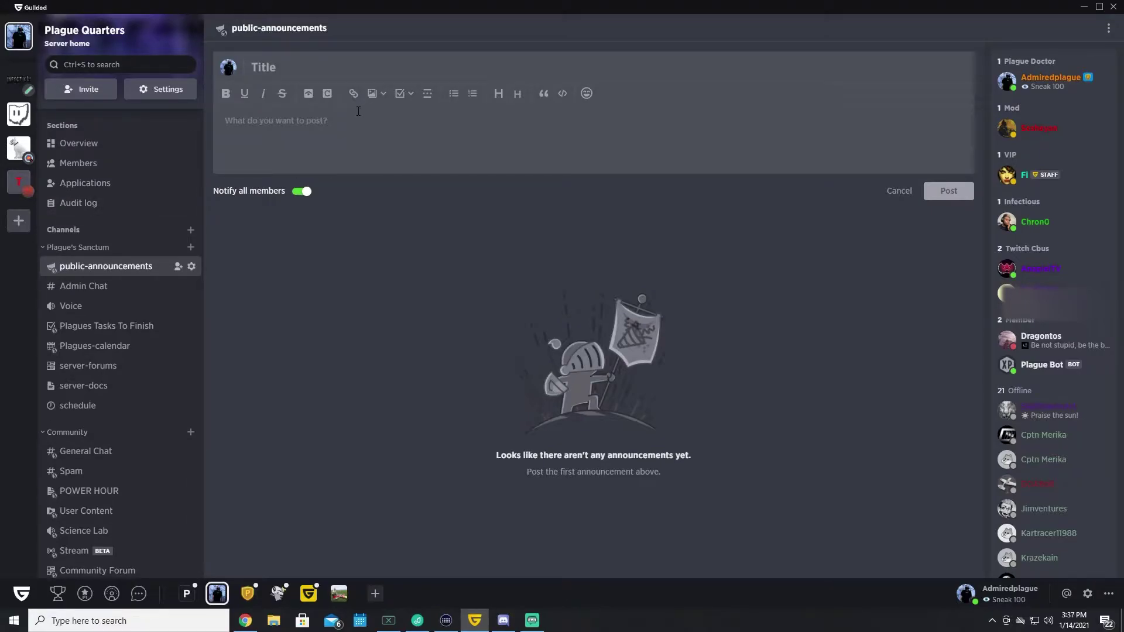
Step: Open the Plagues-calendar channel, check its upcoming events, and return to the month view
left_click(95, 351)
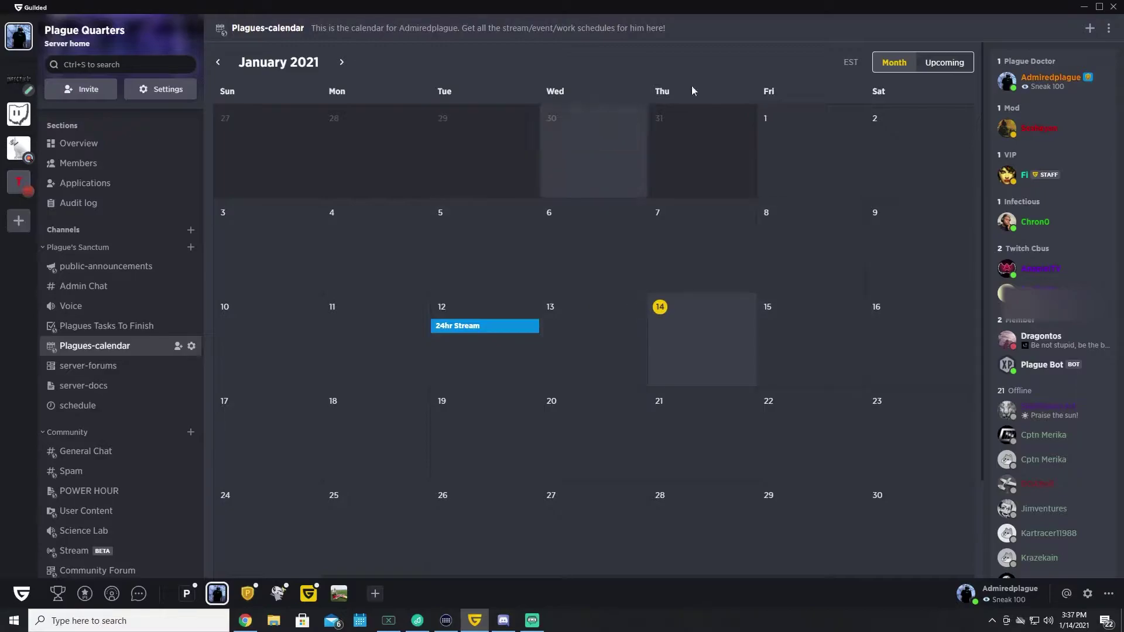
left_click(934, 64)
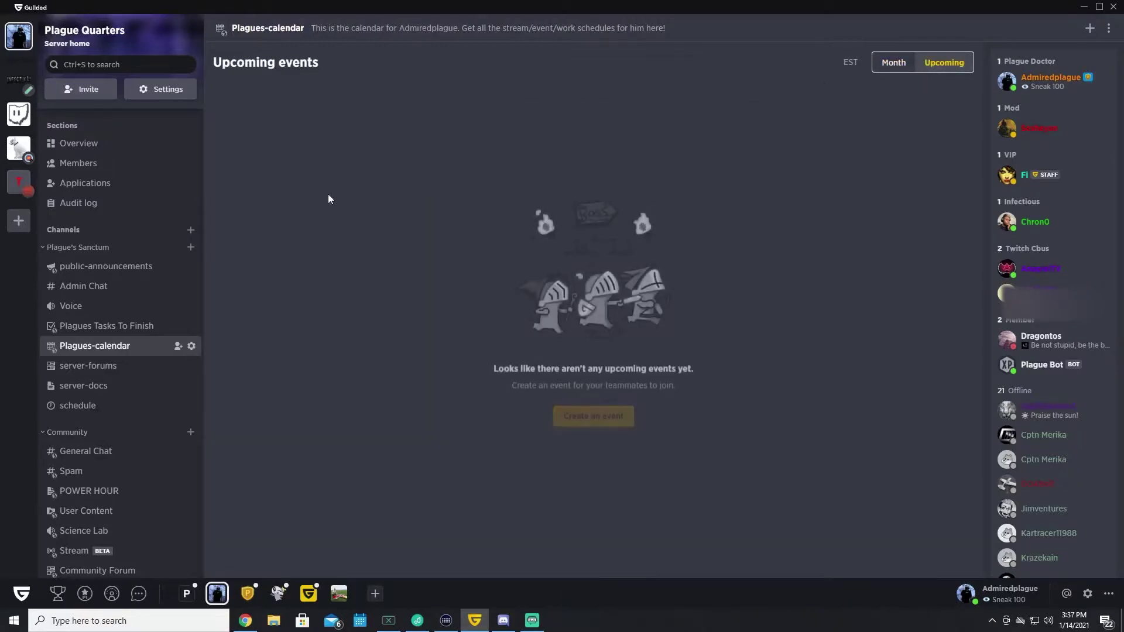
left_click(893, 62)
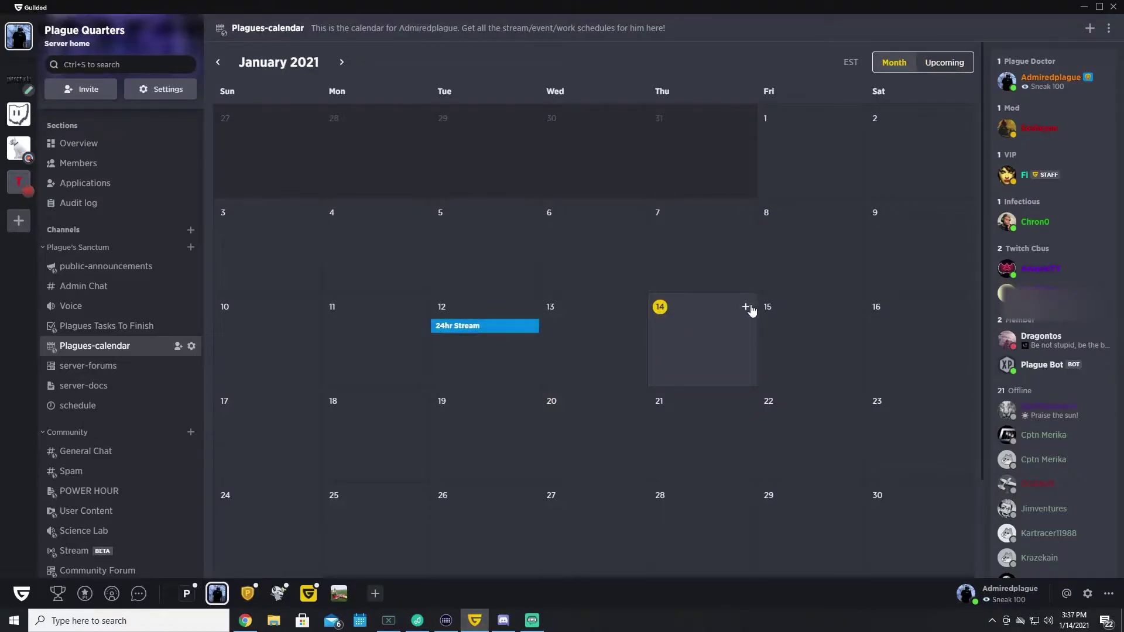
Step: Start a calendar event on January 14 named "Stream", running from 5:30 PM to 10:00 PM
left_click(746, 306)
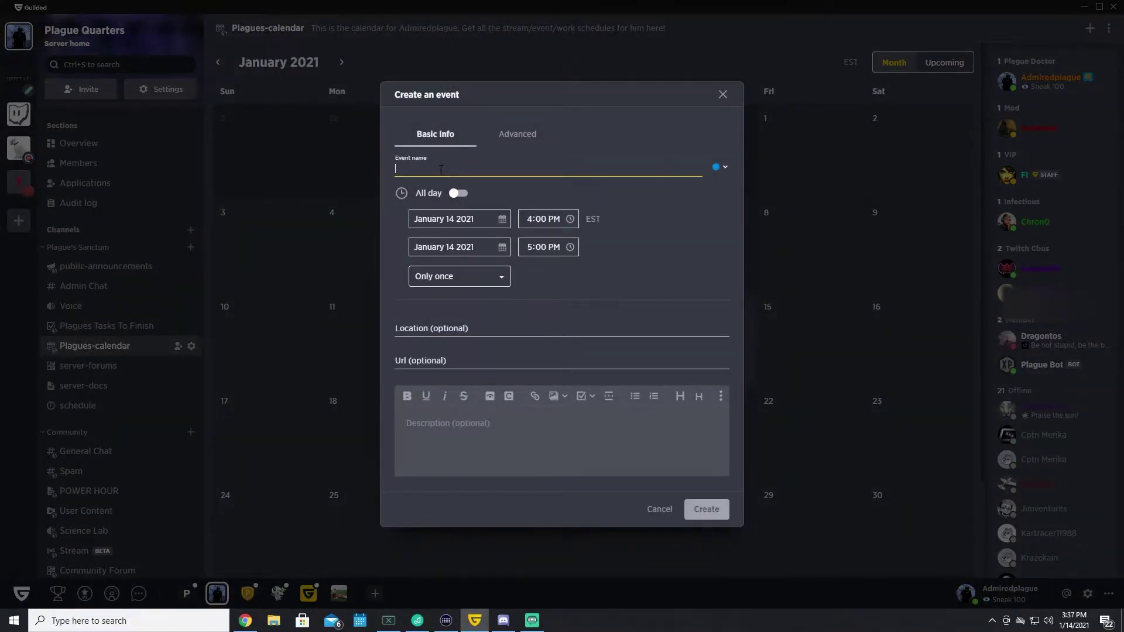
type("Stream")
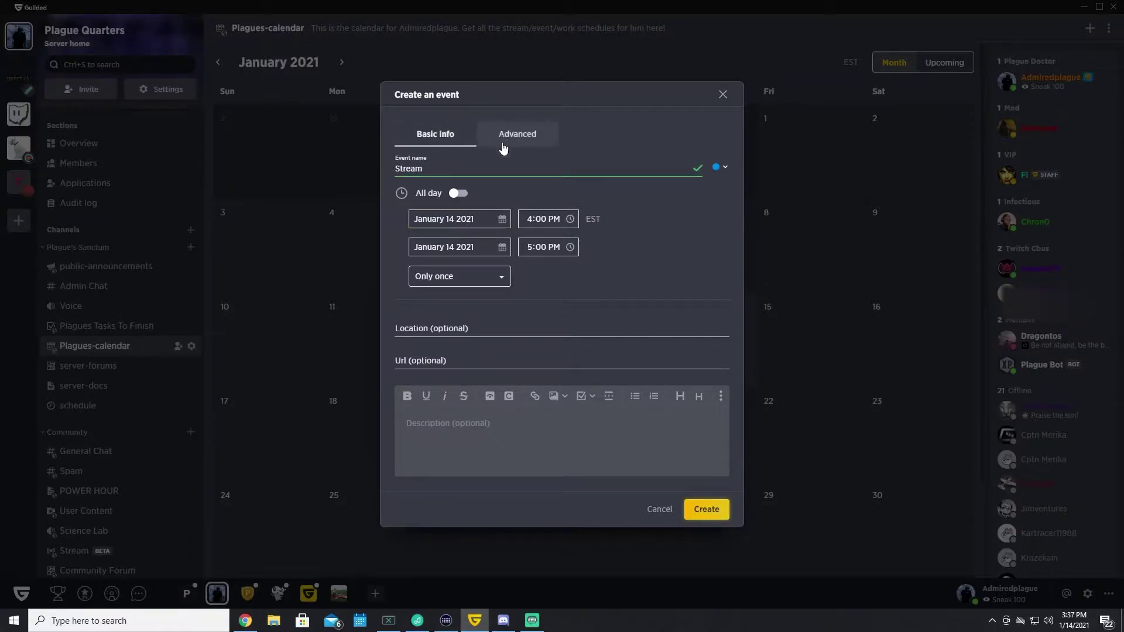
left_click(536, 220)
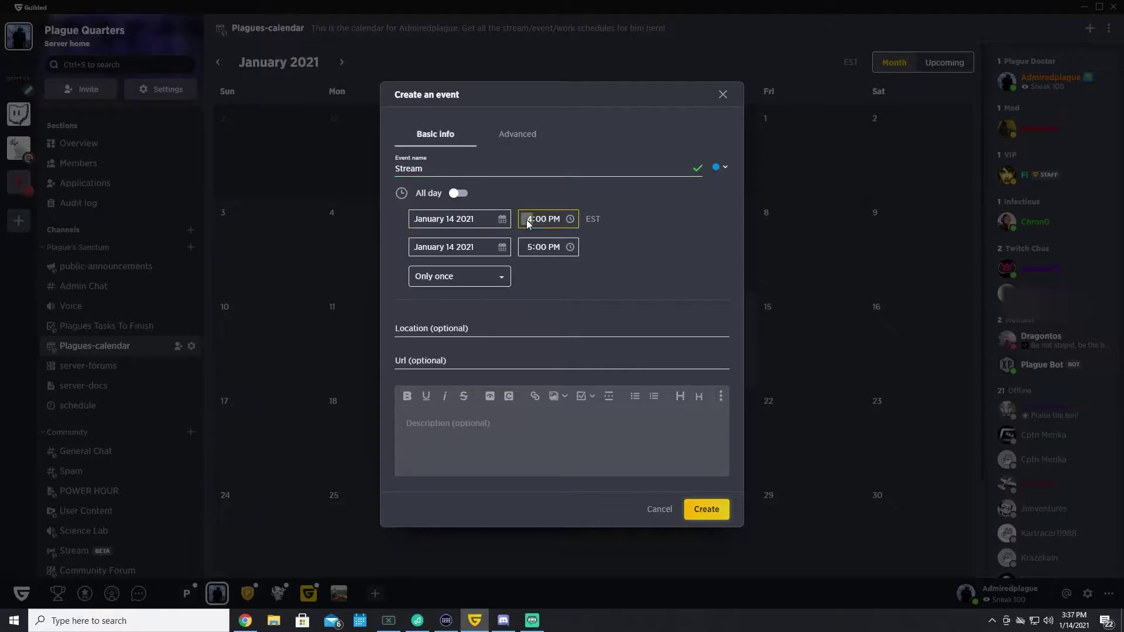
type("3")
type("10")
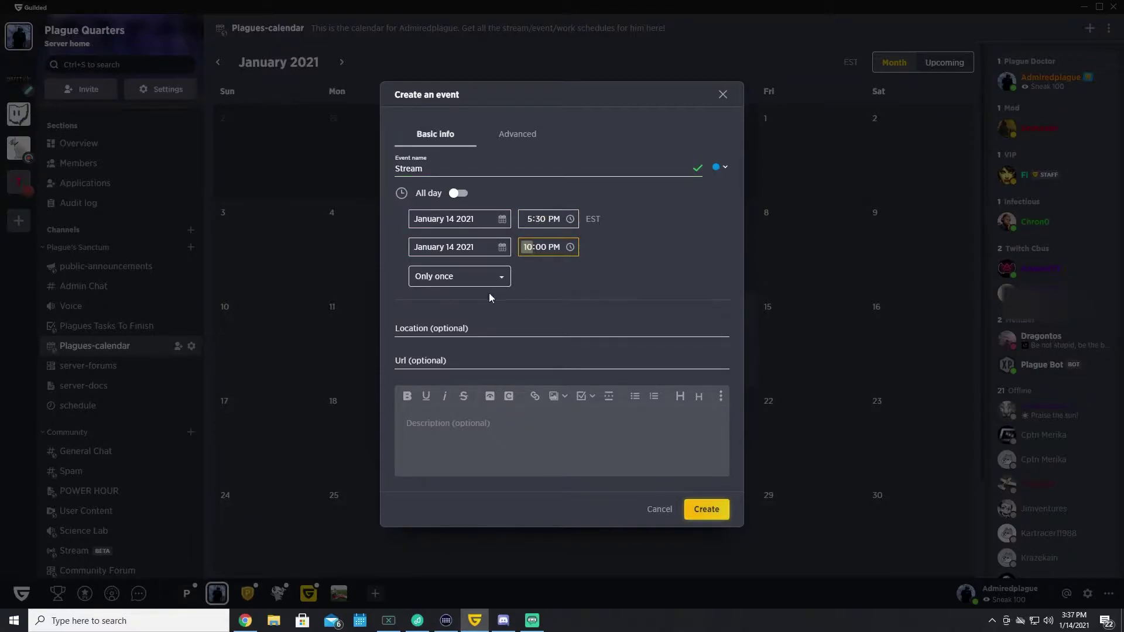
left_click(465, 364)
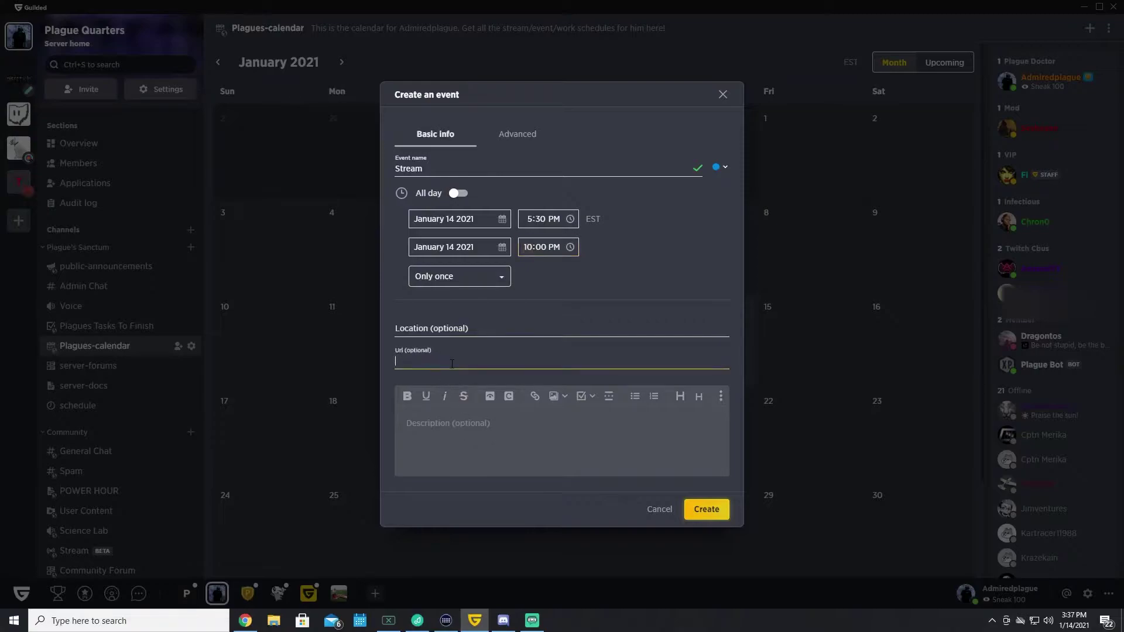
type("twitch")
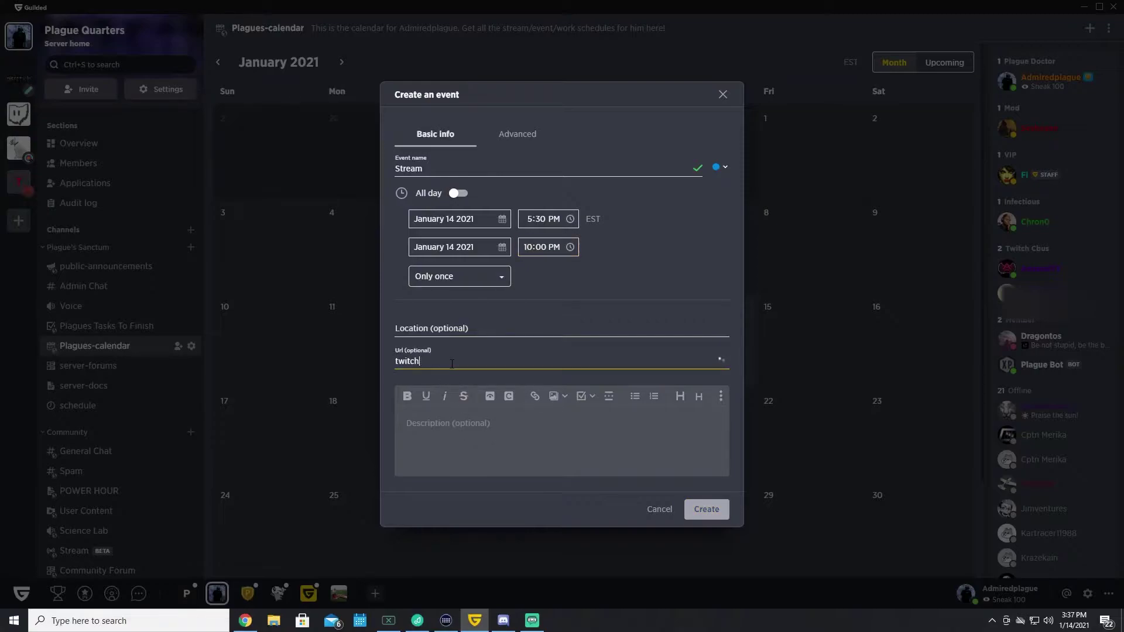
type(".tv/admiredplague")
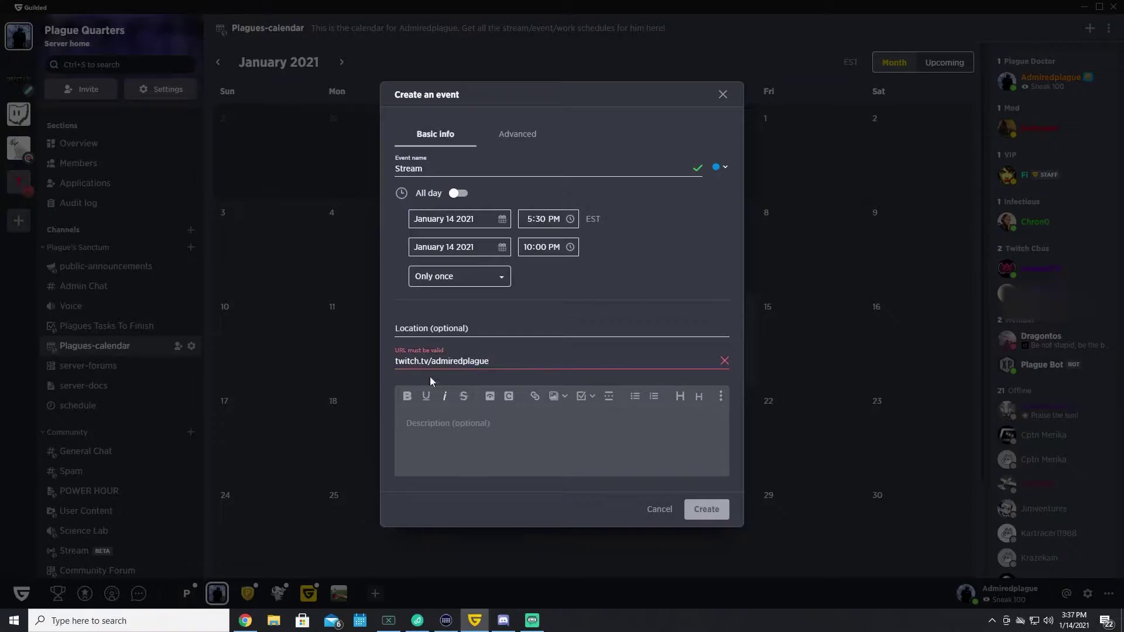
triple_click(414, 363)
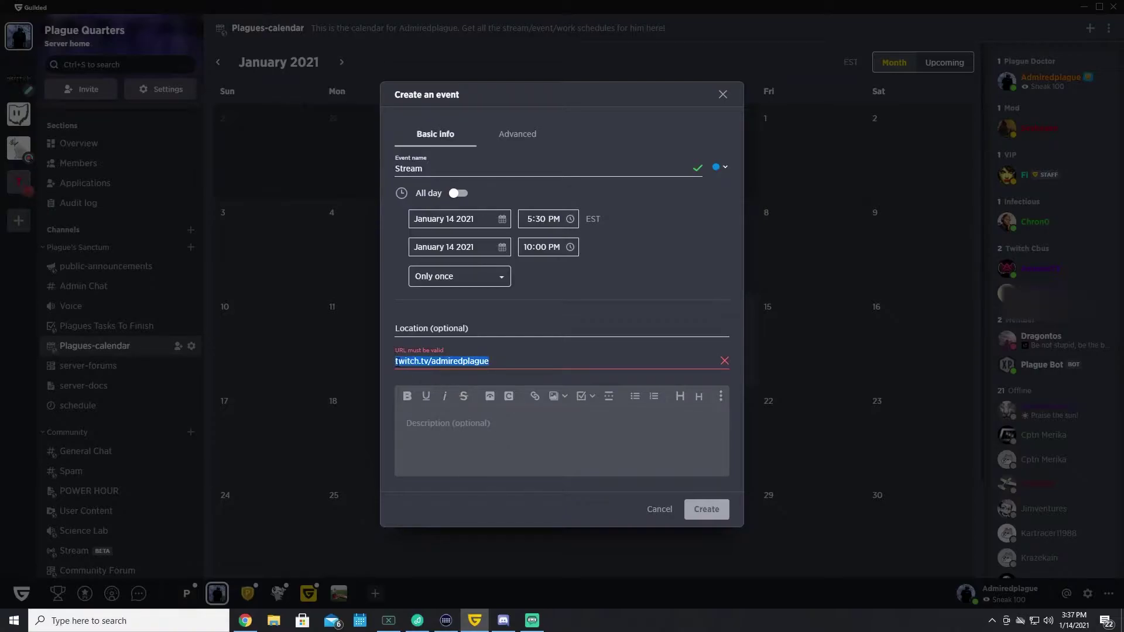
key("Home")
type("https://")
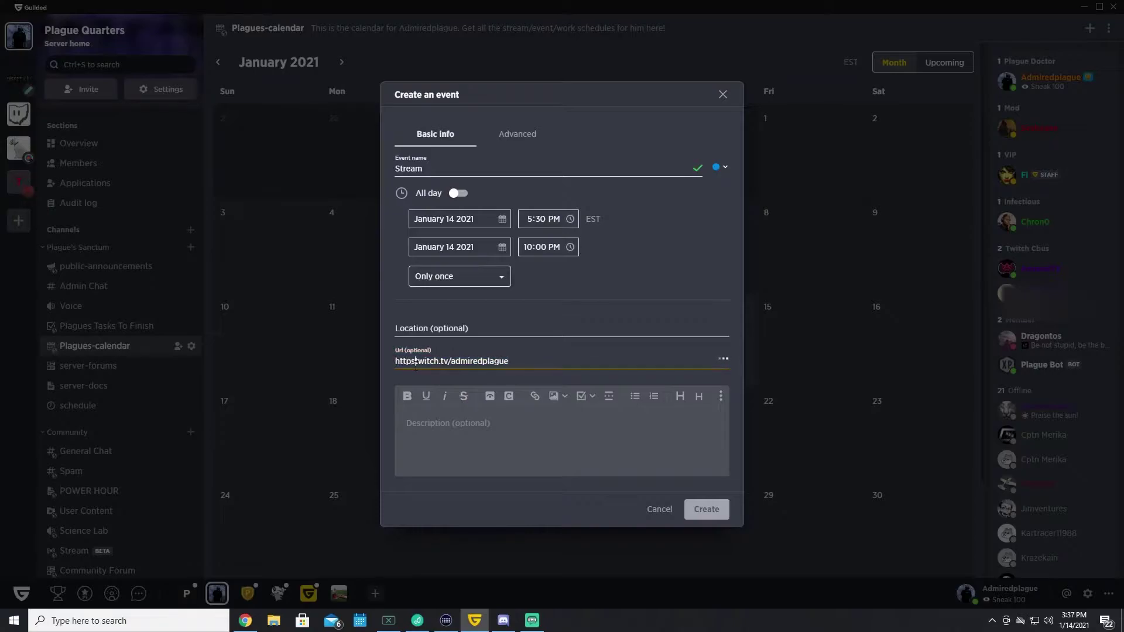
type("www.")
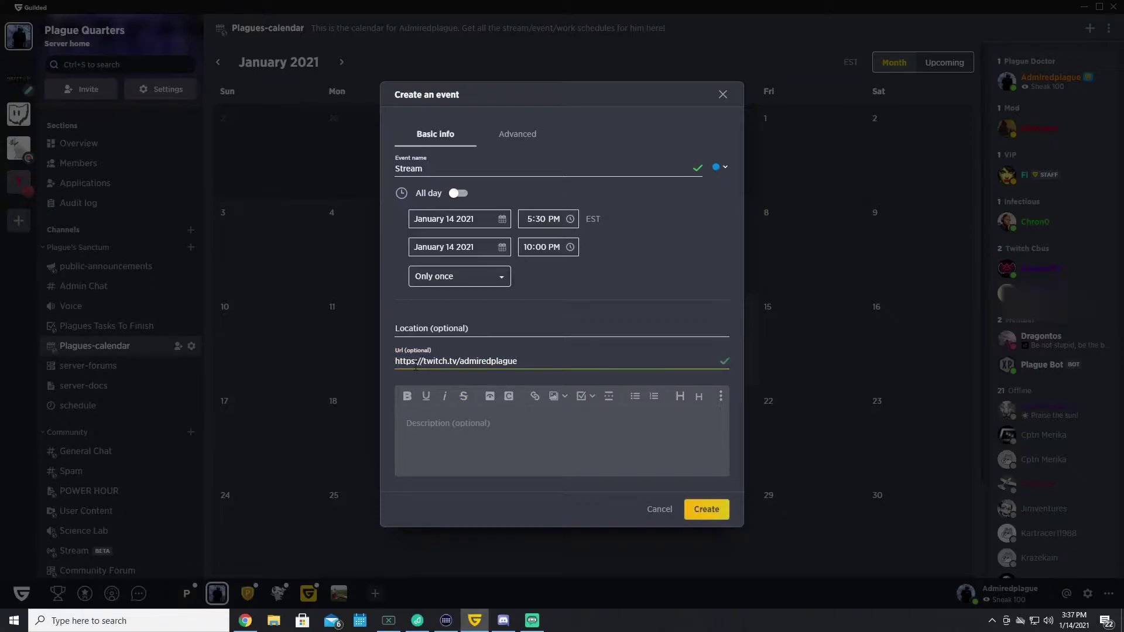
Step: Describe the event as "Today we will be streaming Resident Evil 3 speedruns" with "Power Hour Active" on a new line, and create it
left_click(424, 434)
type("Today")
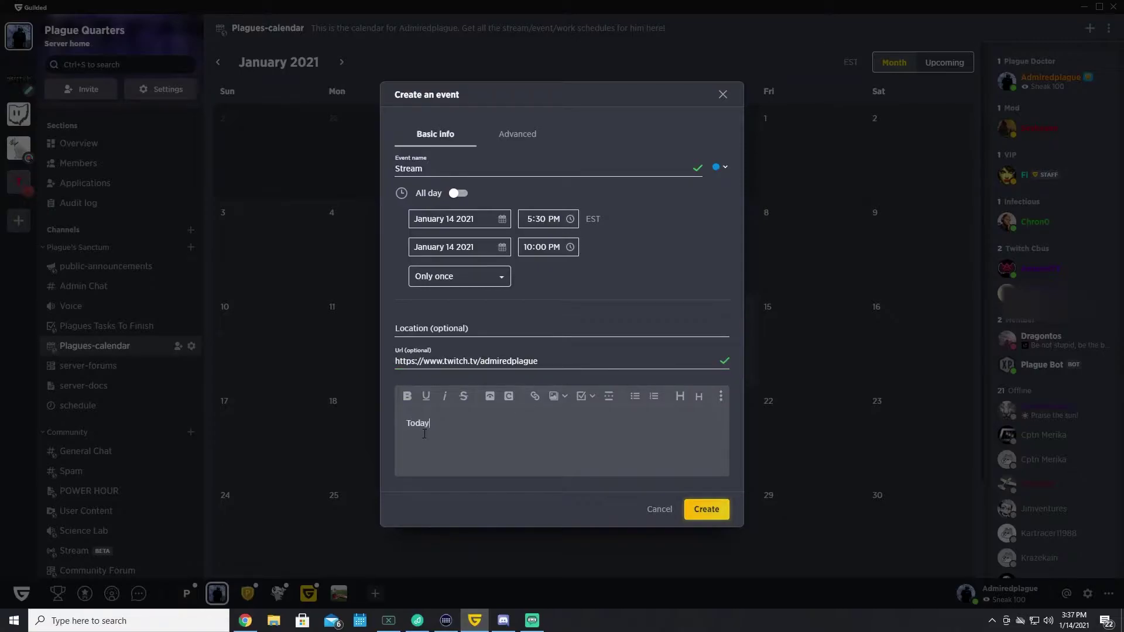
type(" we will be streaming Resident Evil 3 speedruns")
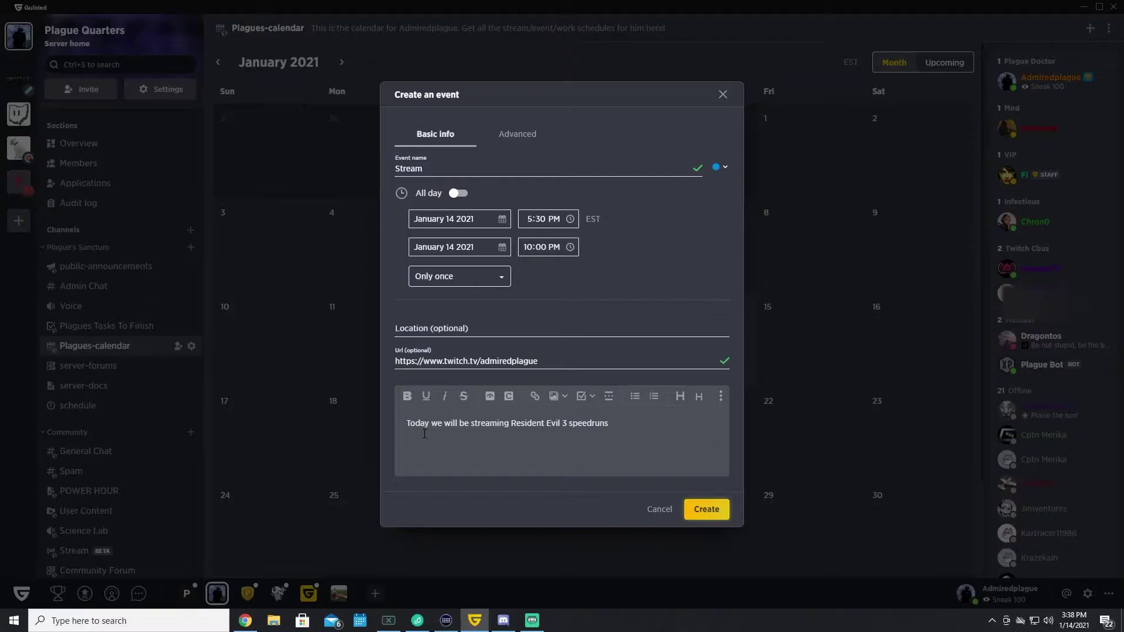
key("Return")
type("Power Hour Active")
left_click(703, 510)
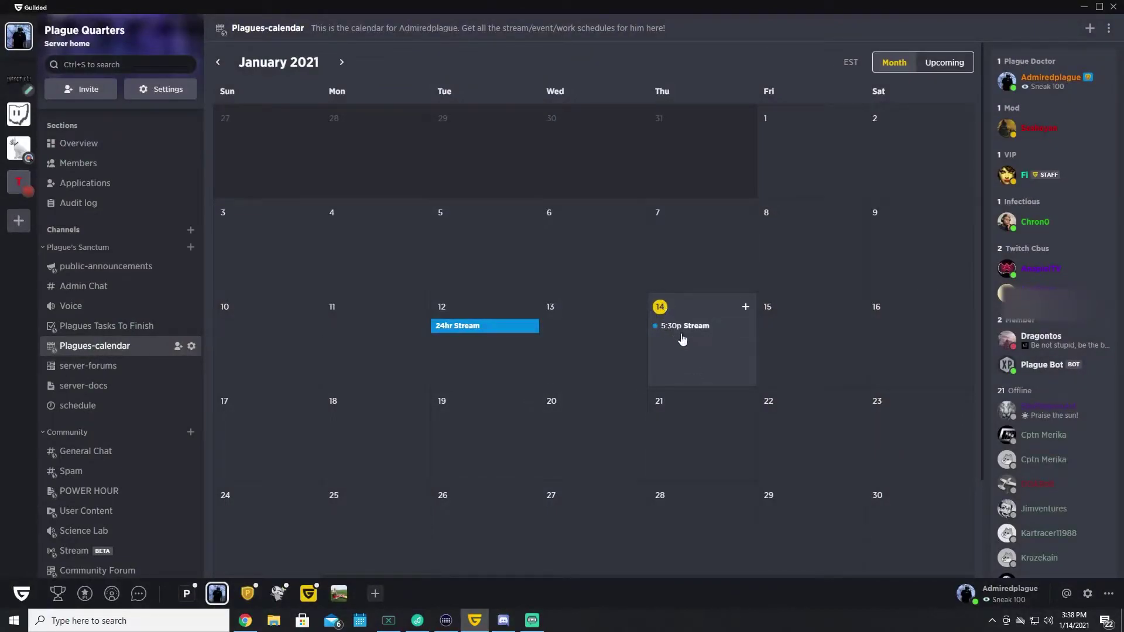
Step: Start a red all-day event on January 15 named "Off Today"
left_click(853, 306)
type("Off Today")
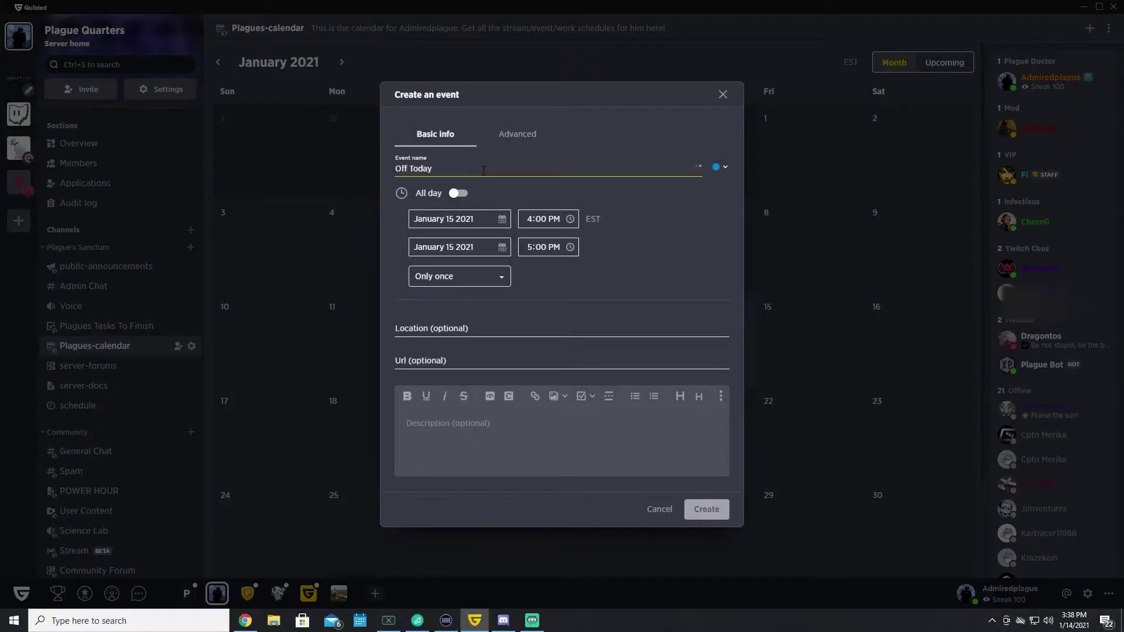
left_click(460, 193)
left_click(717, 185)
left_click(726, 207)
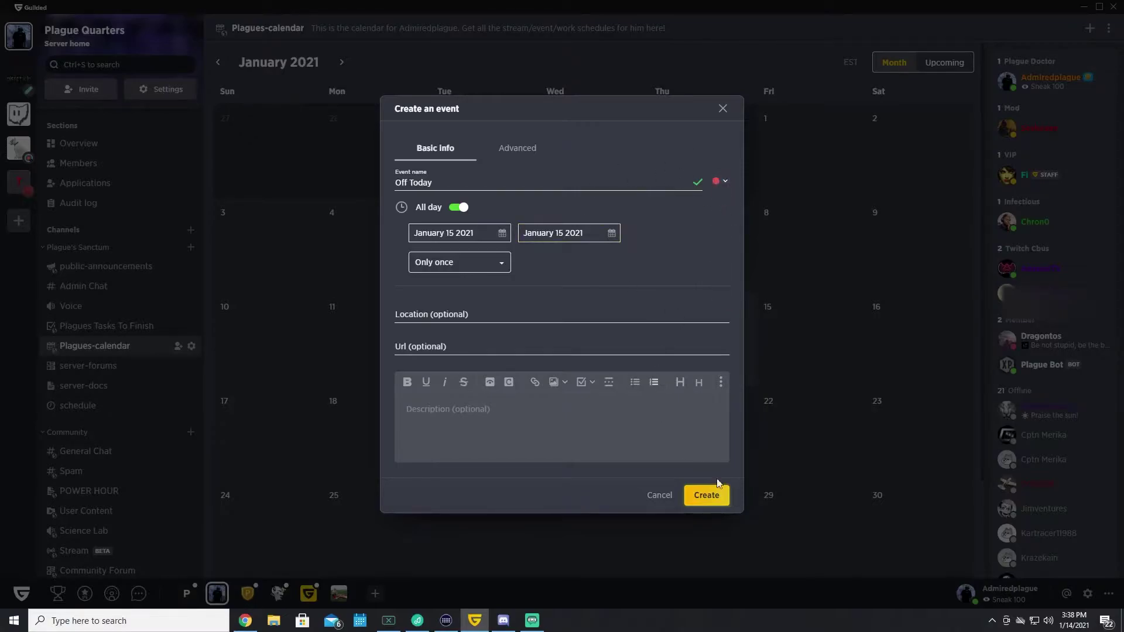
Step: Add the description "Relaxing" to the day-off event and create it
left_click(575, 426)
type("Relaxing")
left_click(702, 495)
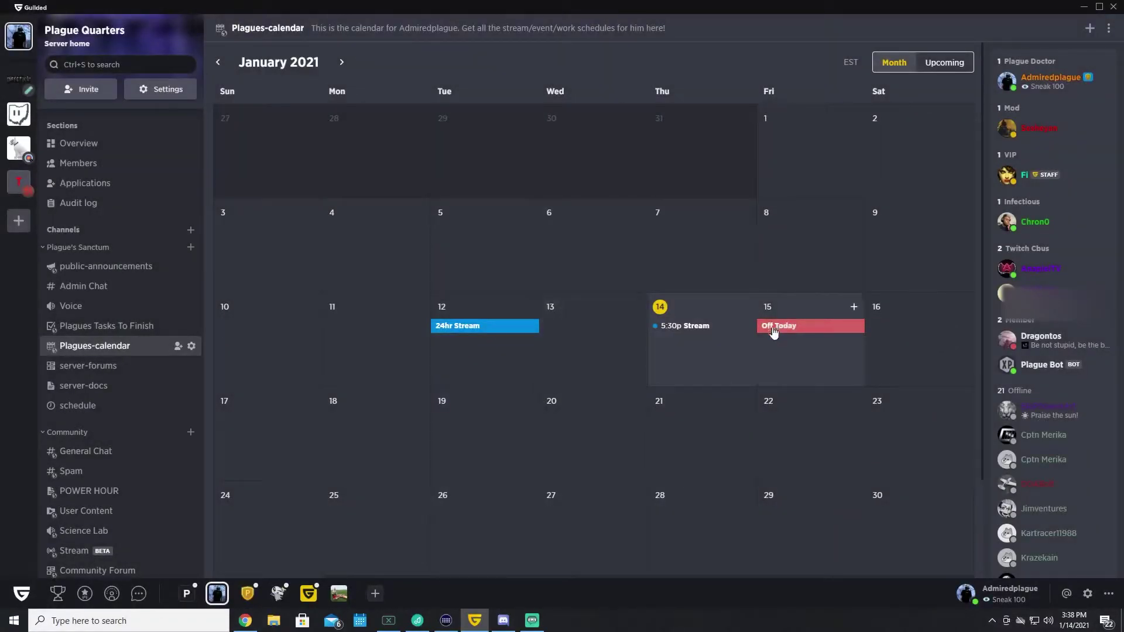
Step: Start an event on January 16 named "Stream (Charity)", running from 12:00 PM to 10:00 PM
left_click(903, 344)
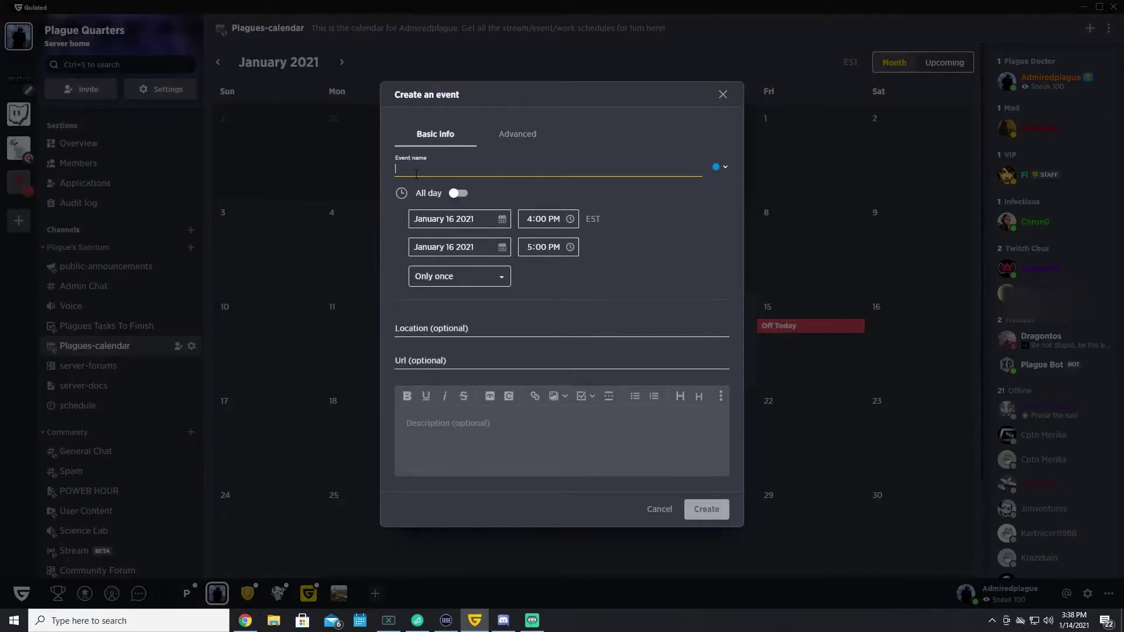
type("Stream (Charity)")
left_click(462, 219)
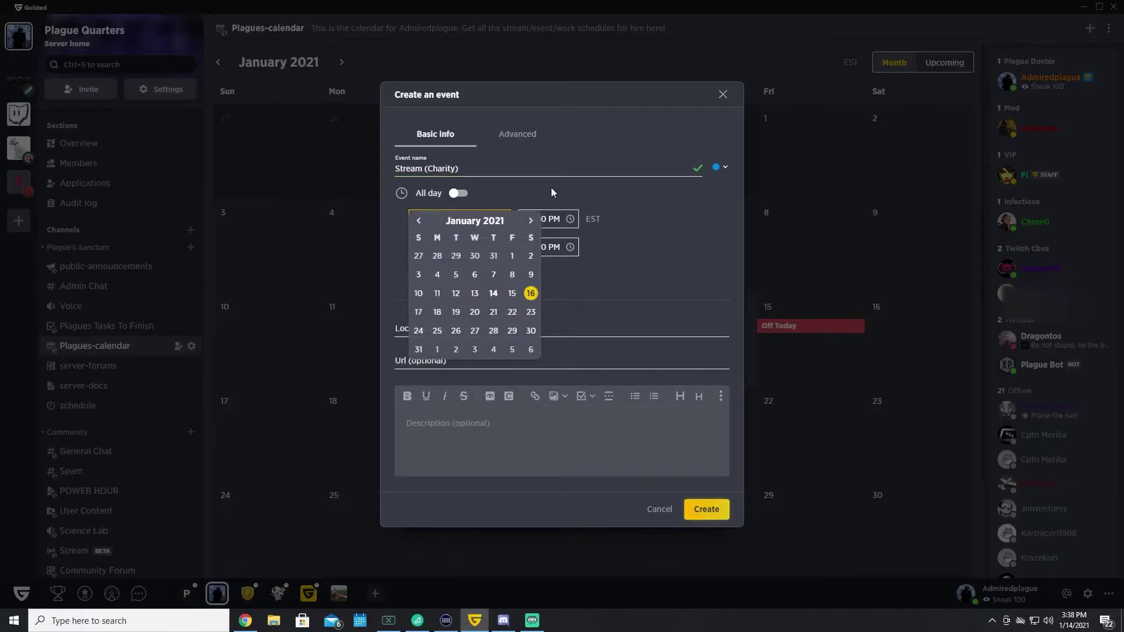
left_click(530, 224)
type("12:0")
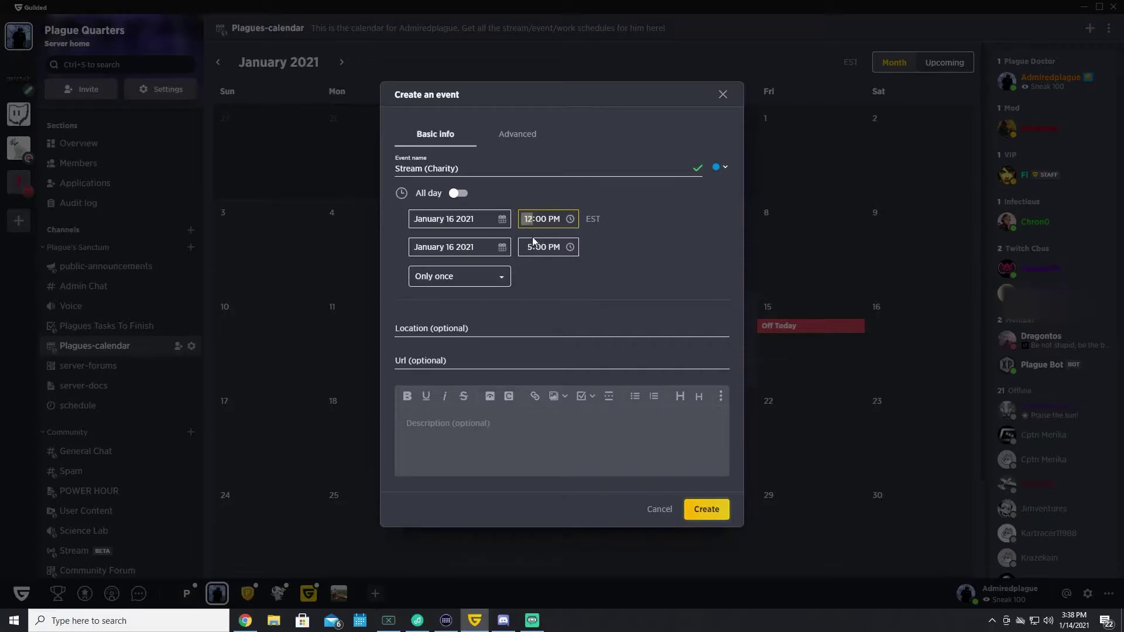
left_click(529, 247)
left_click(526, 136)
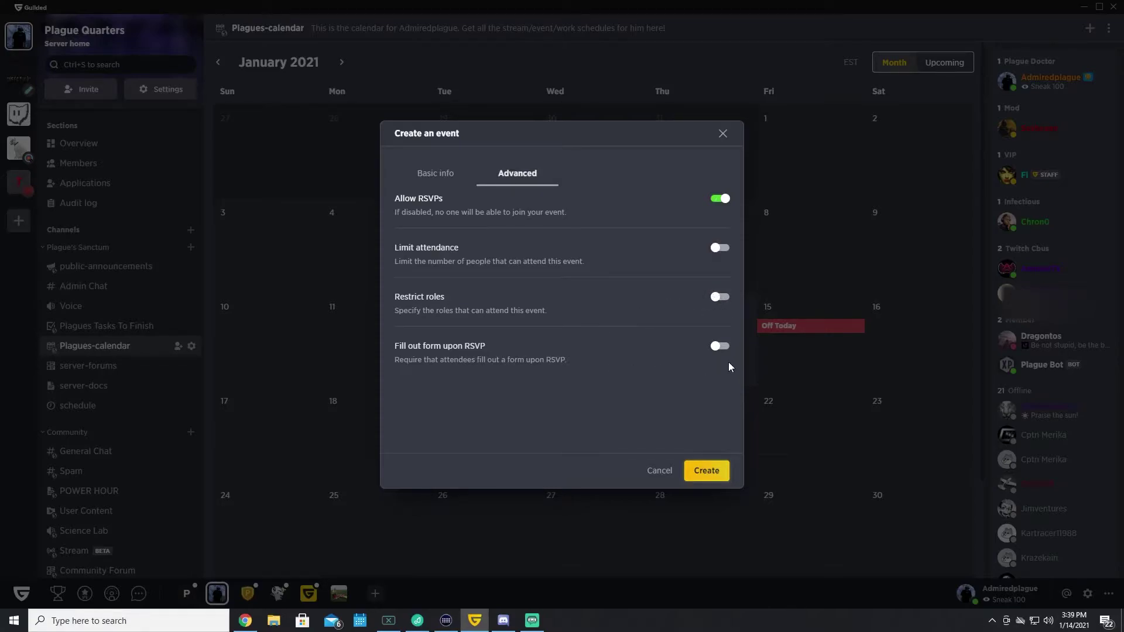
left_click(719, 199)
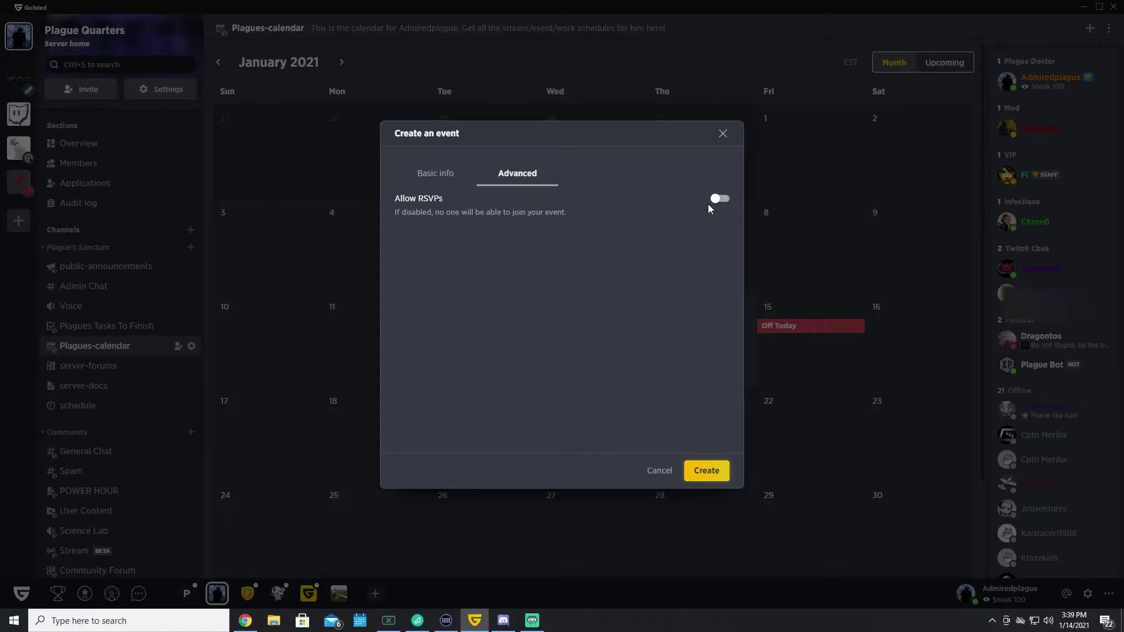
left_click(447, 176)
left_click(515, 173)
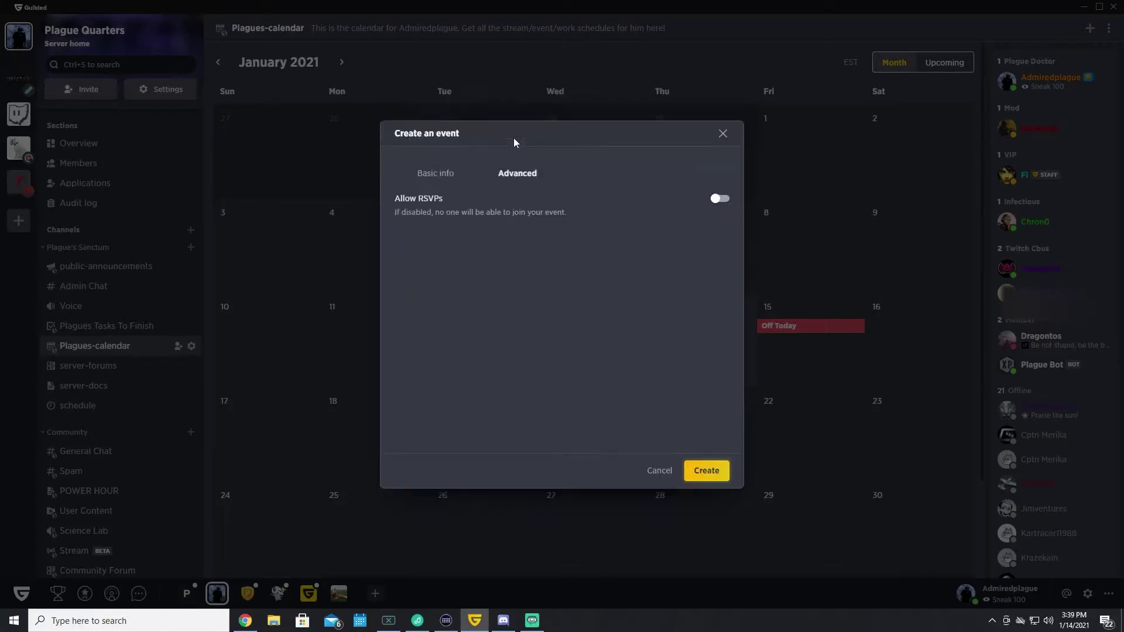
left_click(720, 202)
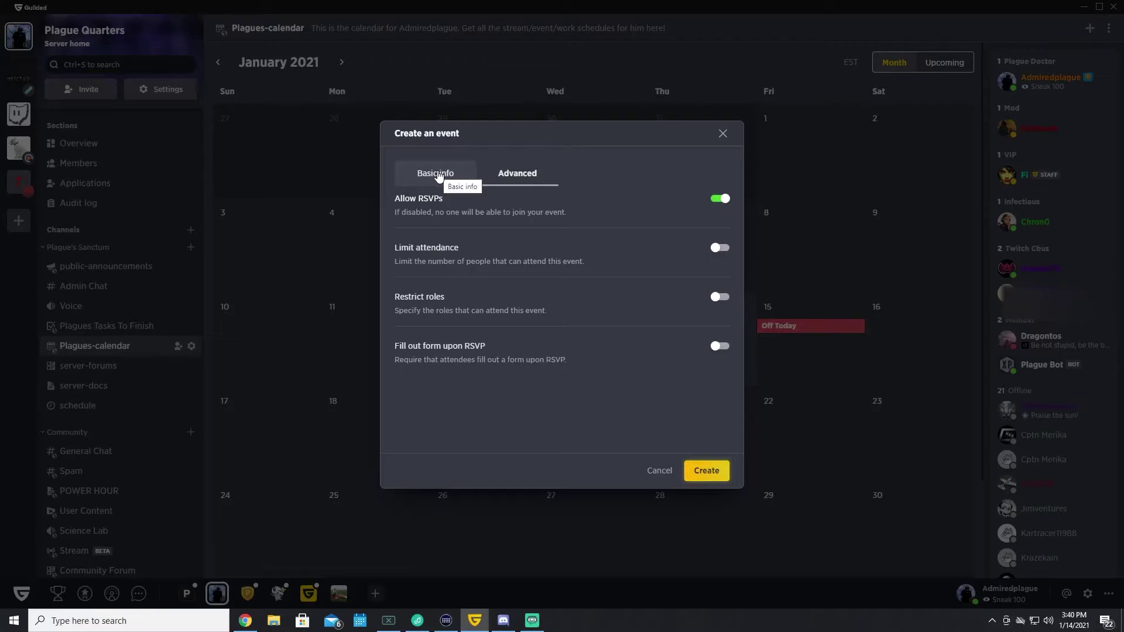
left_click(437, 174)
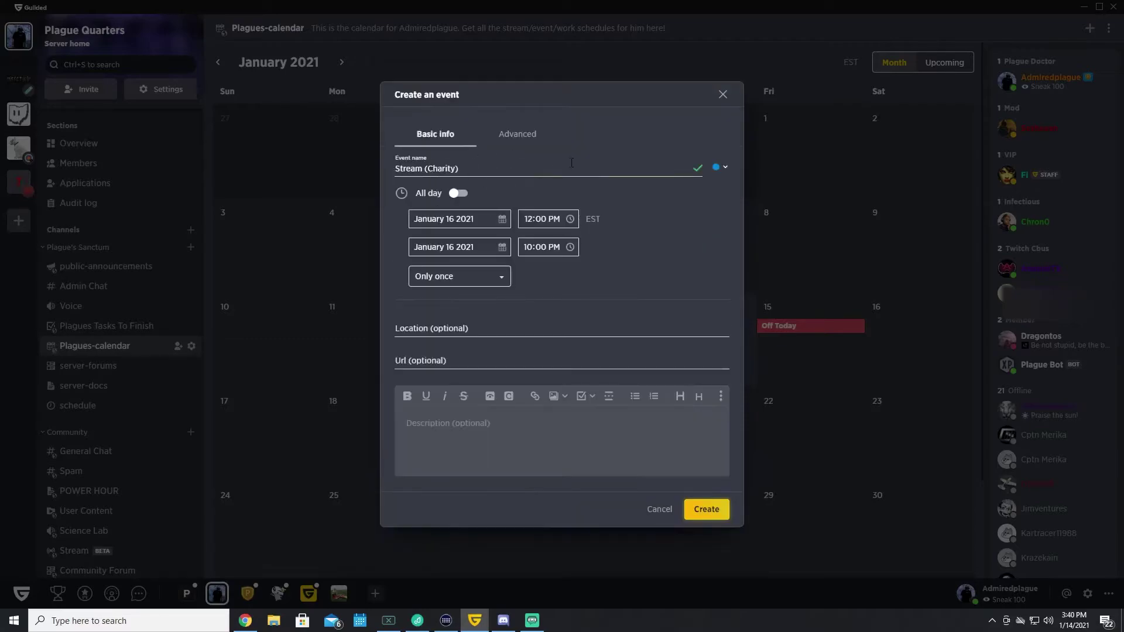
Step: Create the charity stream event with RSVPs disabled and view the calendar's upcoming events
left_click(503, 142)
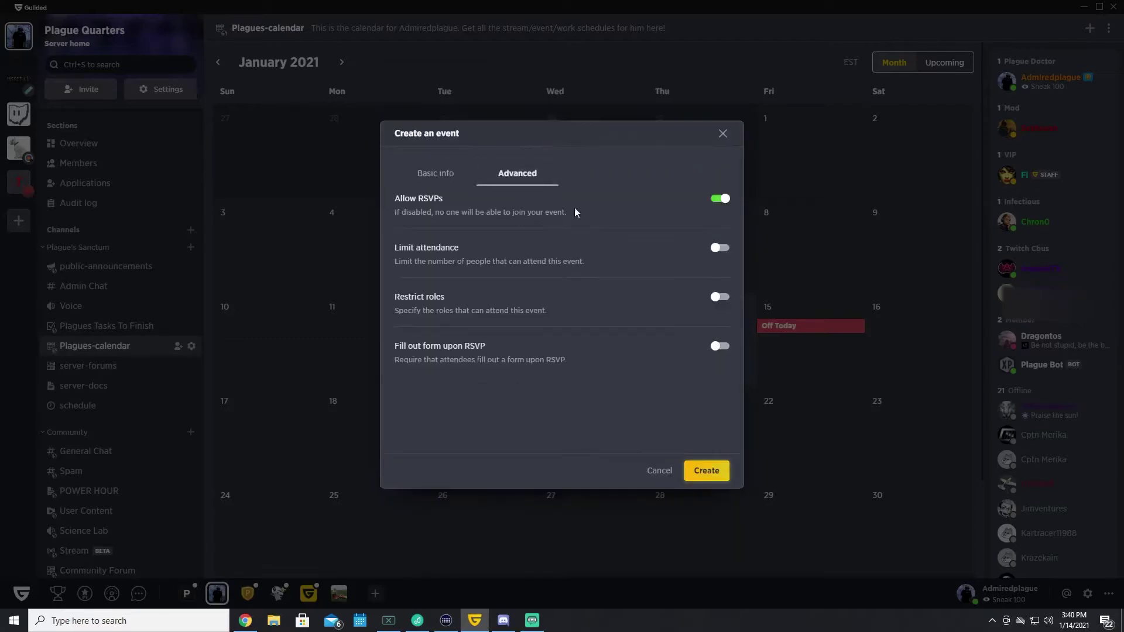
left_click(718, 199)
left_click(441, 178)
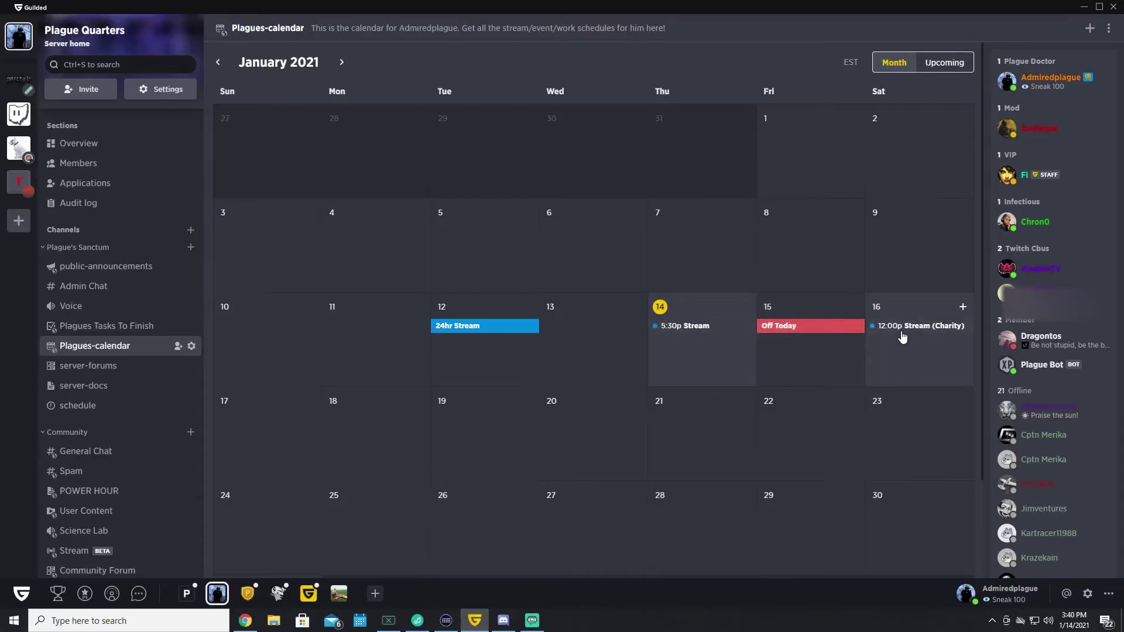
left_click(936, 63)
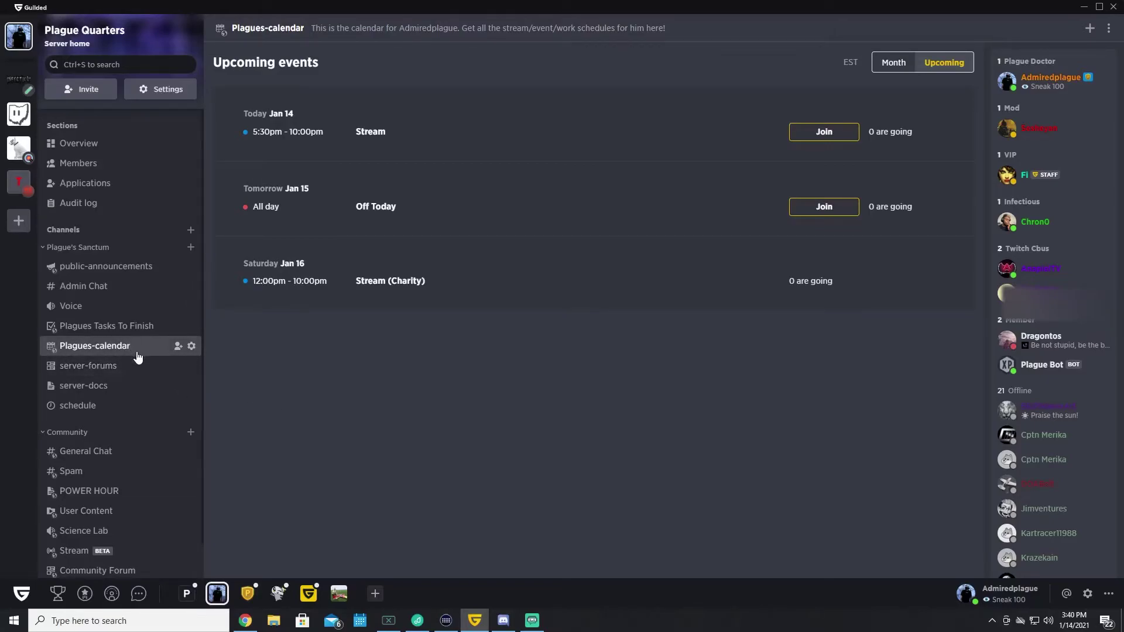
Step: Set availability in the schedule channel for January 15 from 6:00 PM to 12:00 AM
left_click(82, 405)
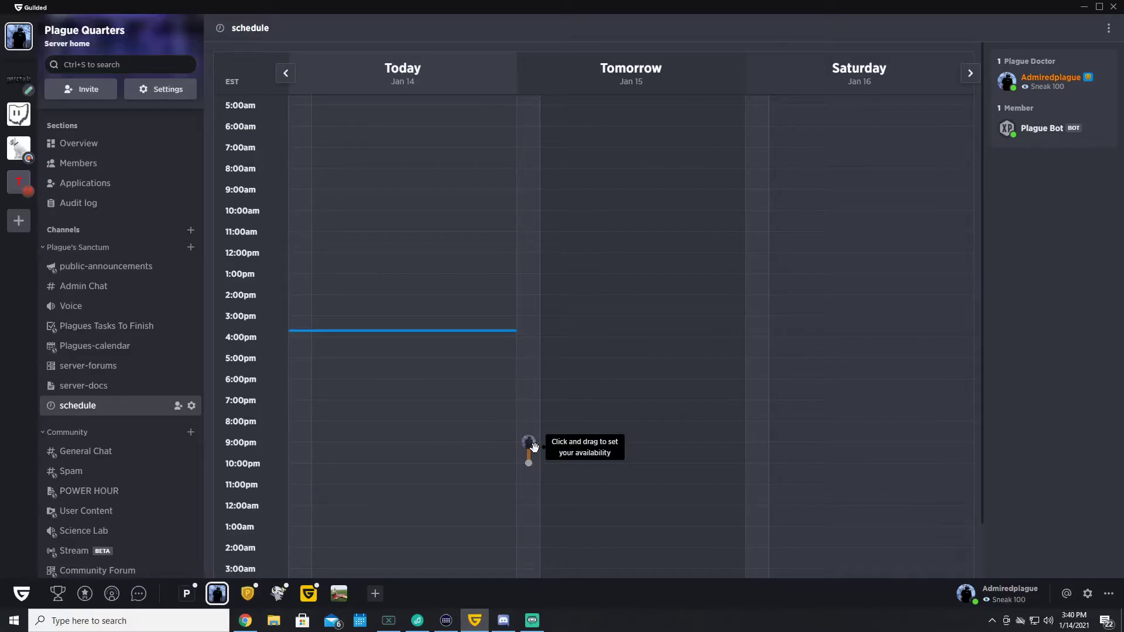
left_click_drag(309, 113, 318, 130)
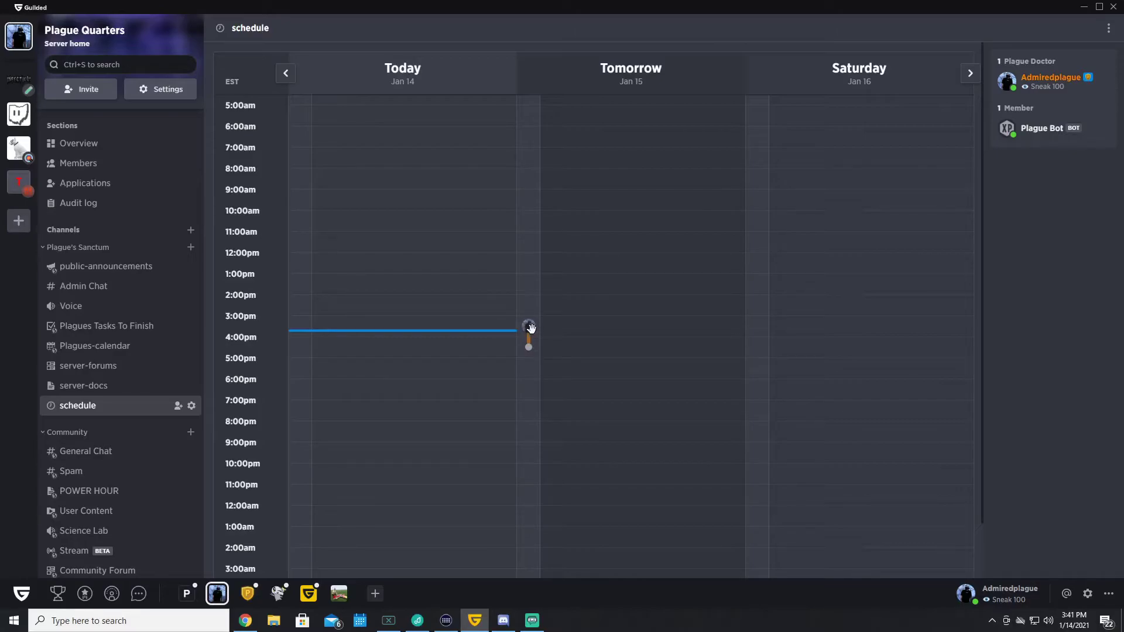
left_click_drag(529, 379, 528, 504)
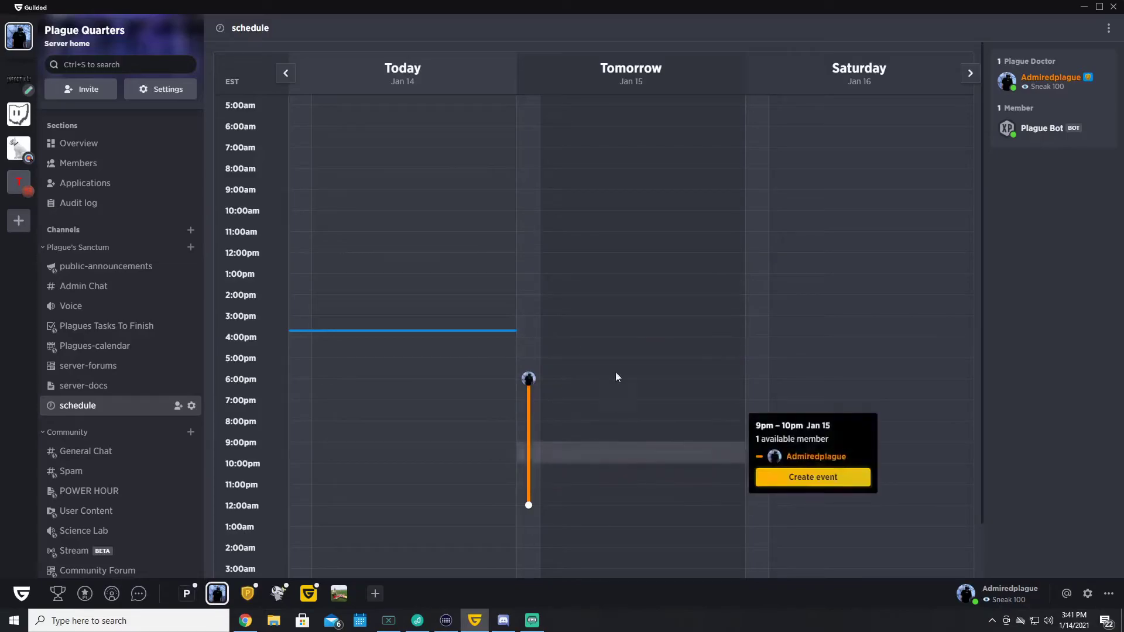
Step: Create a "Guild Raid" event in Plagues-calendar from the schedule's January 15 slot, running from 8:00 PM to 9:00 PM
mouse_move(724, 454)
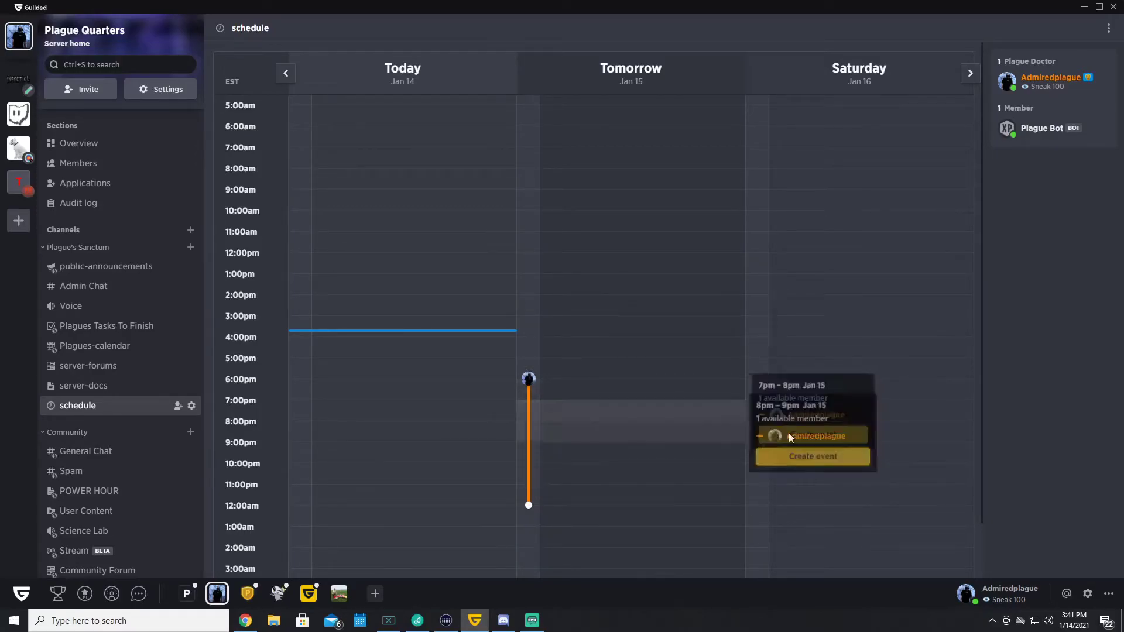
left_click(799, 456)
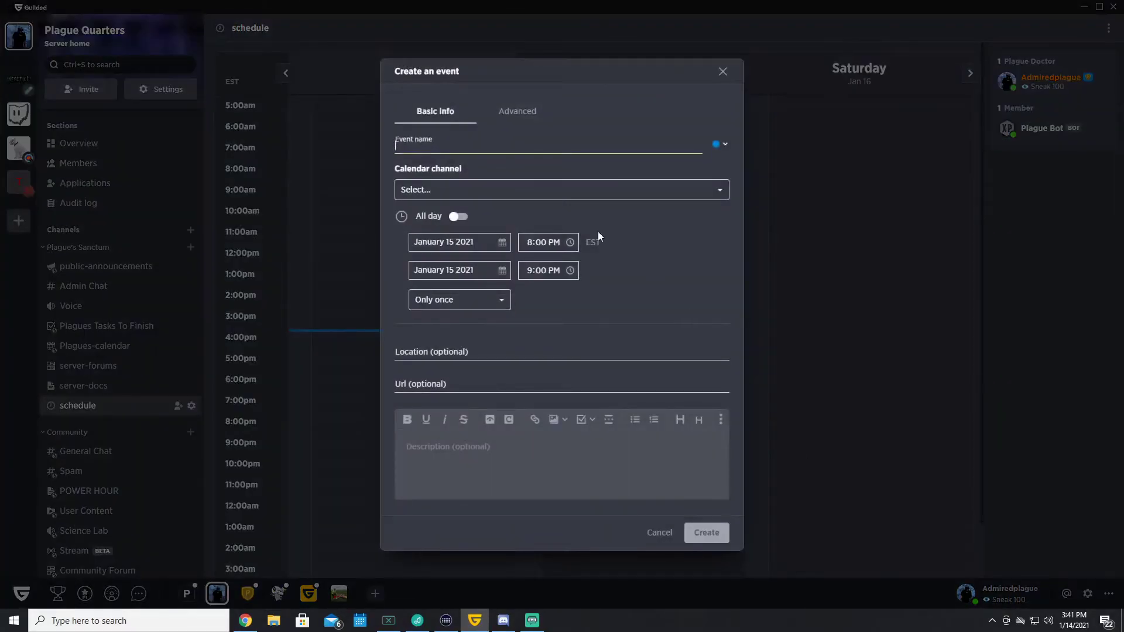
type("Guild Raid")
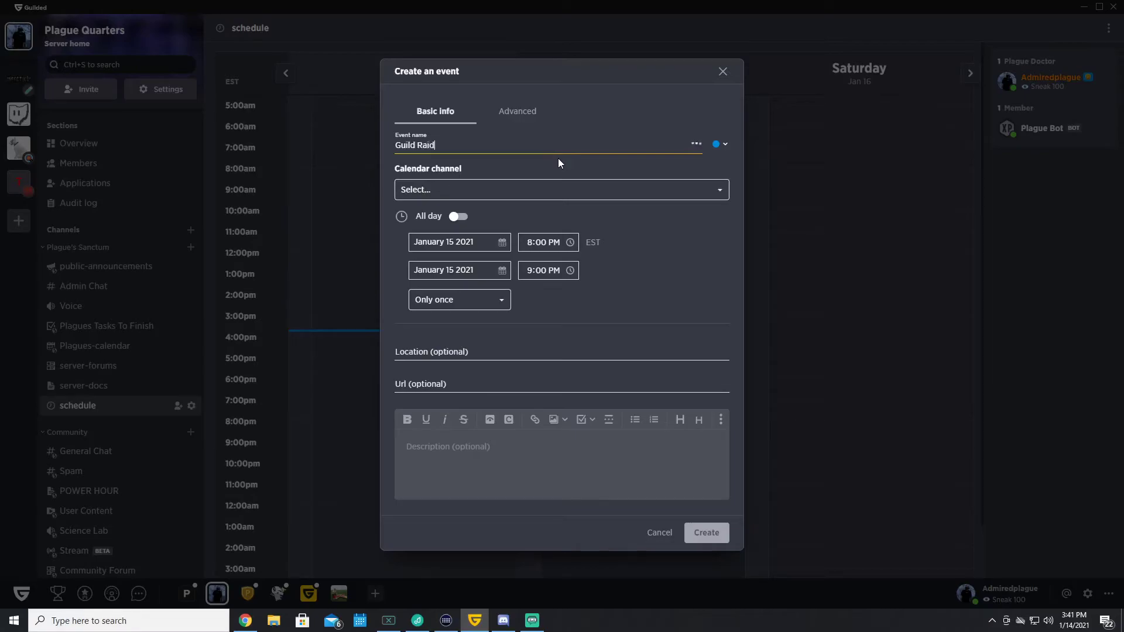
left_click(527, 190)
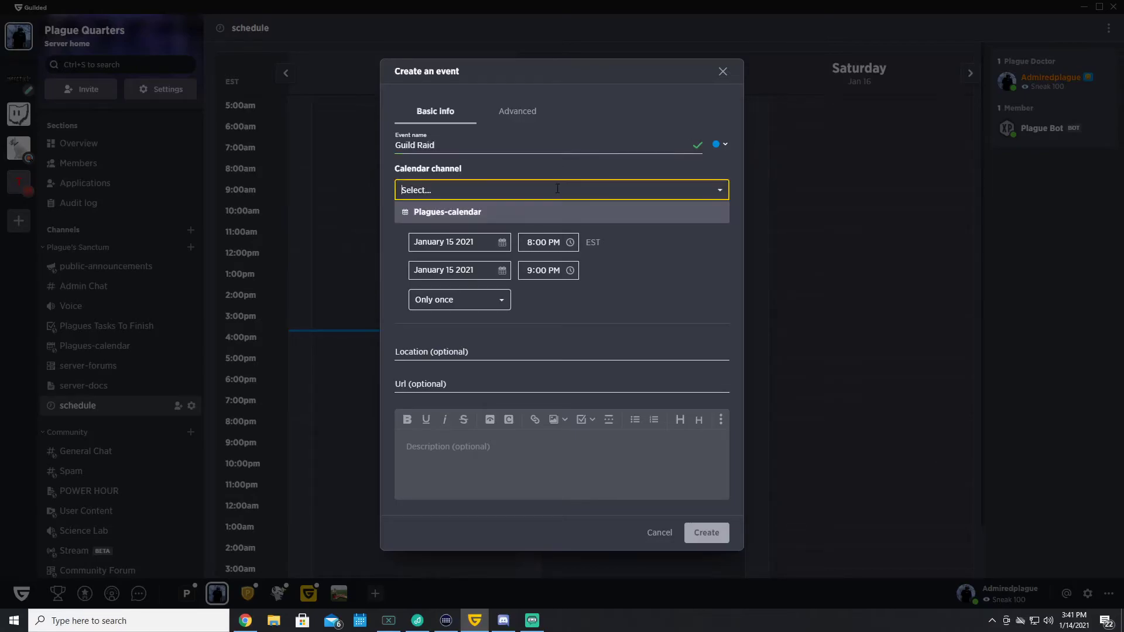
left_click(526, 209)
left_click(458, 216)
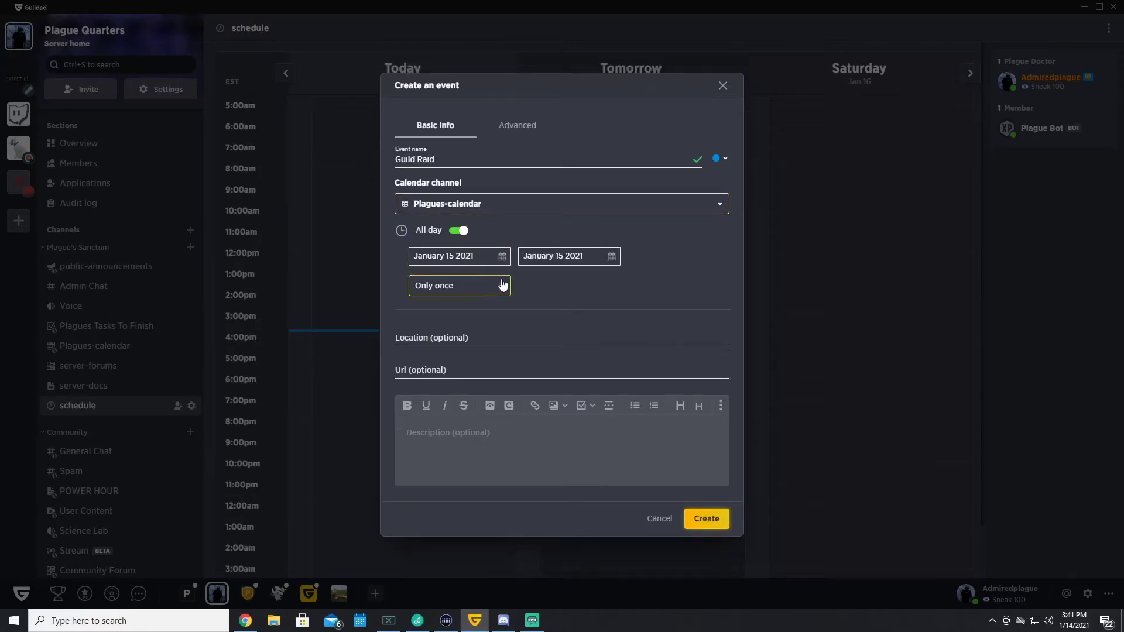
left_click(463, 230)
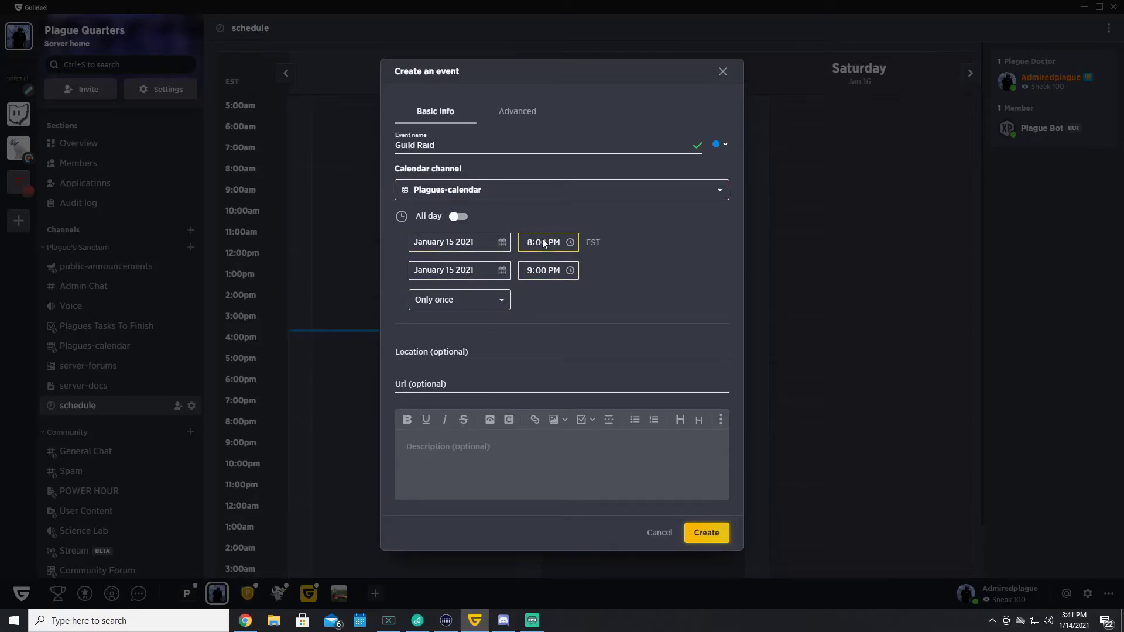
left_click(707, 532)
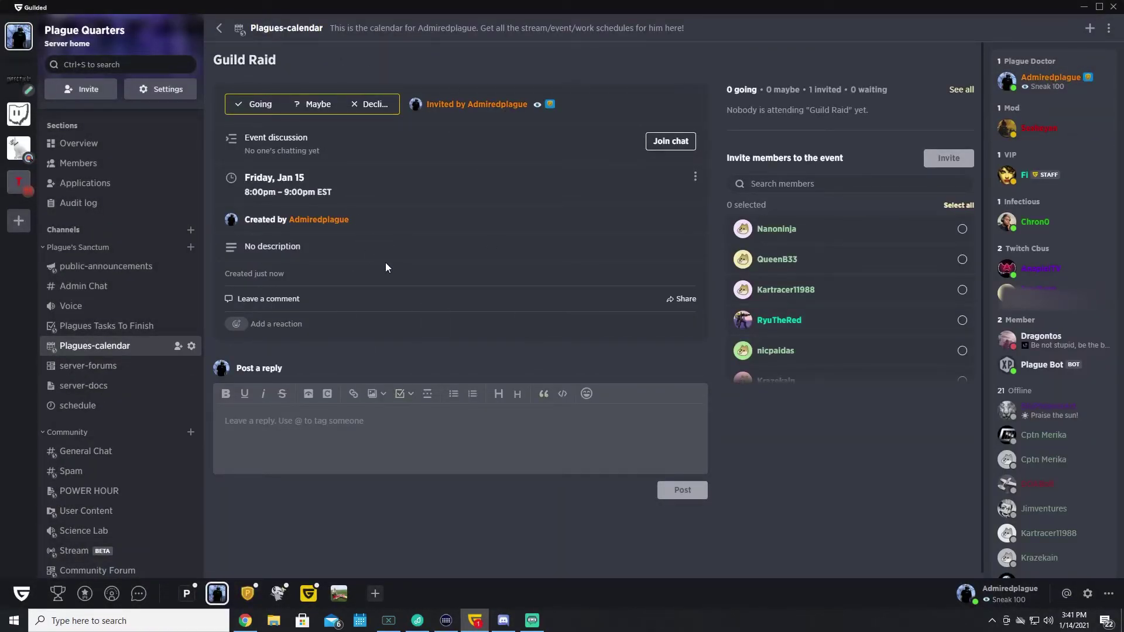
Step: Browse the members who can be invited to the Guild Raid event and view Plagues-calendar by month
scroll(817, 285, "down", 10)
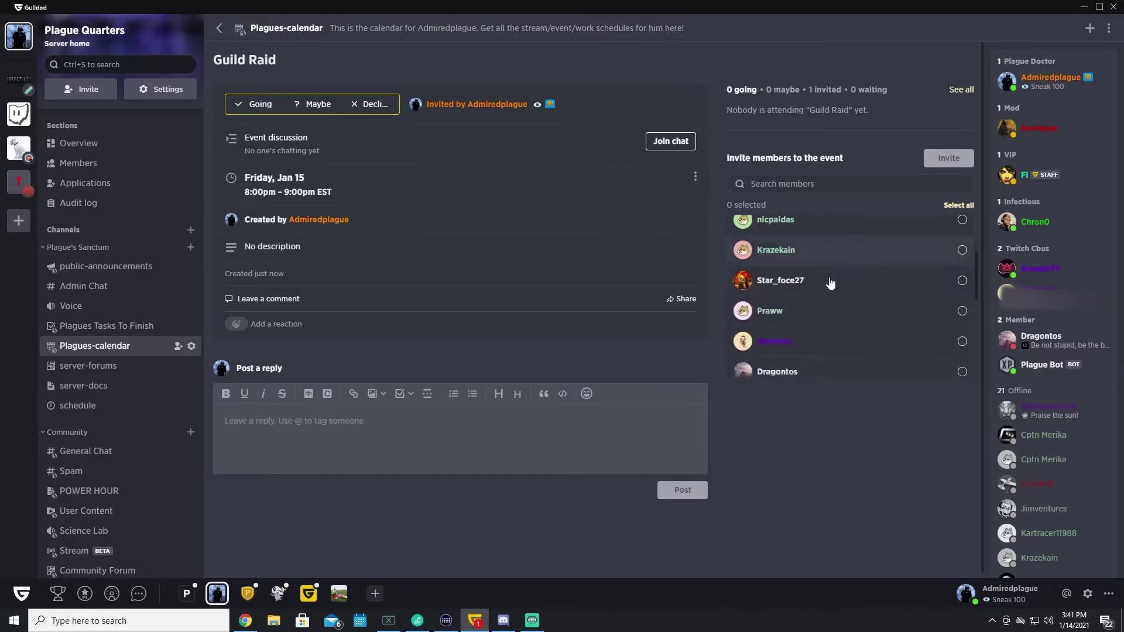
scroll(824, 326, "up", 10)
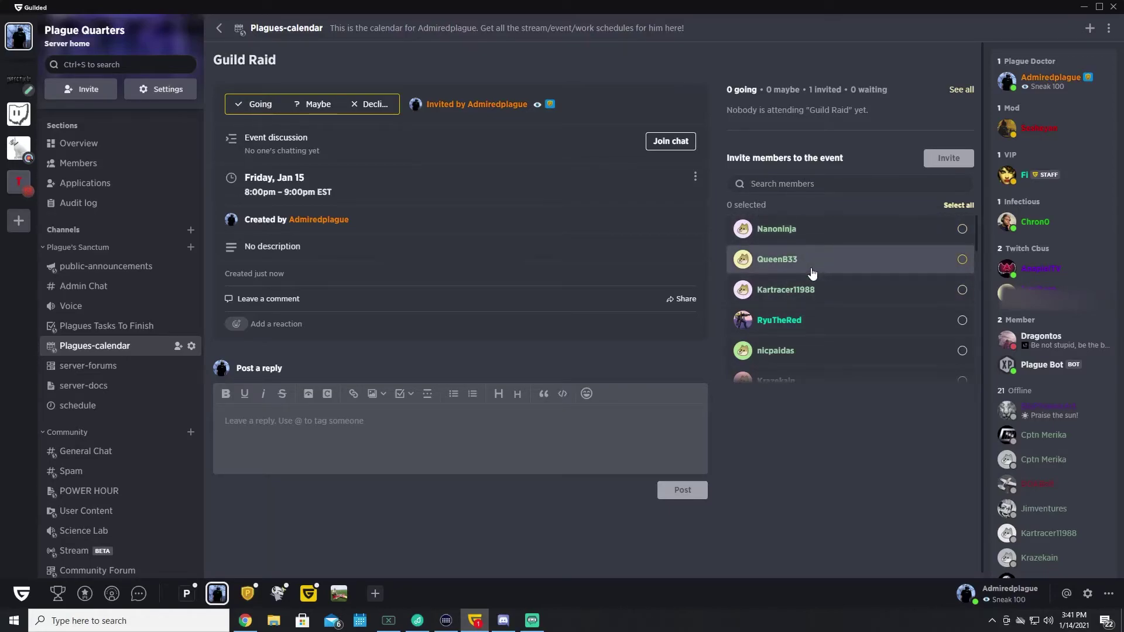
left_click(99, 350)
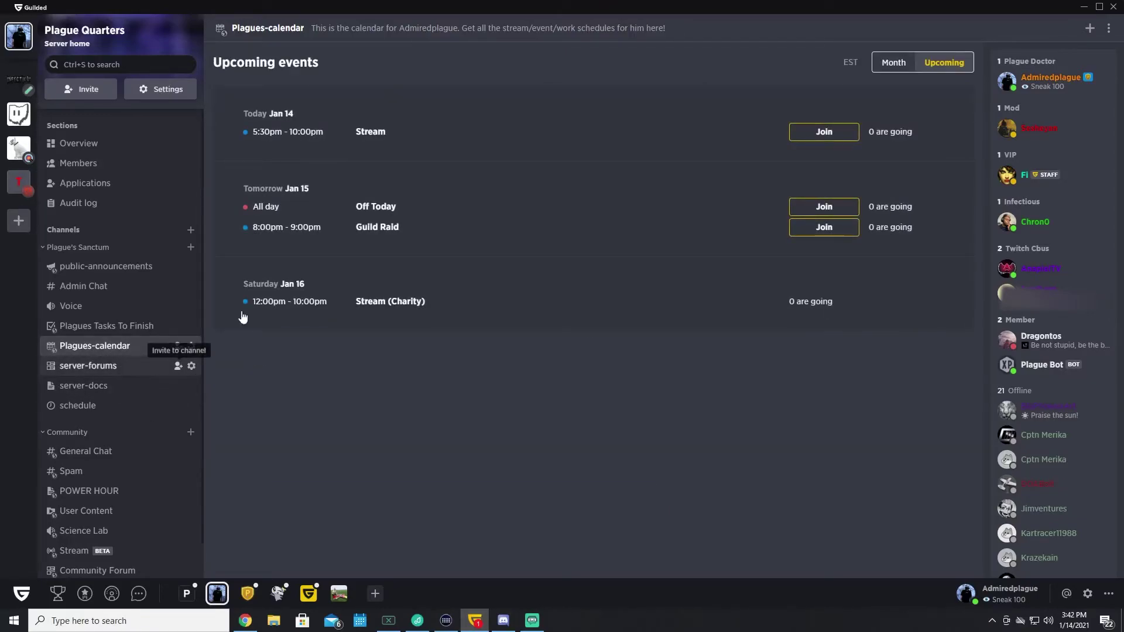
left_click(892, 63)
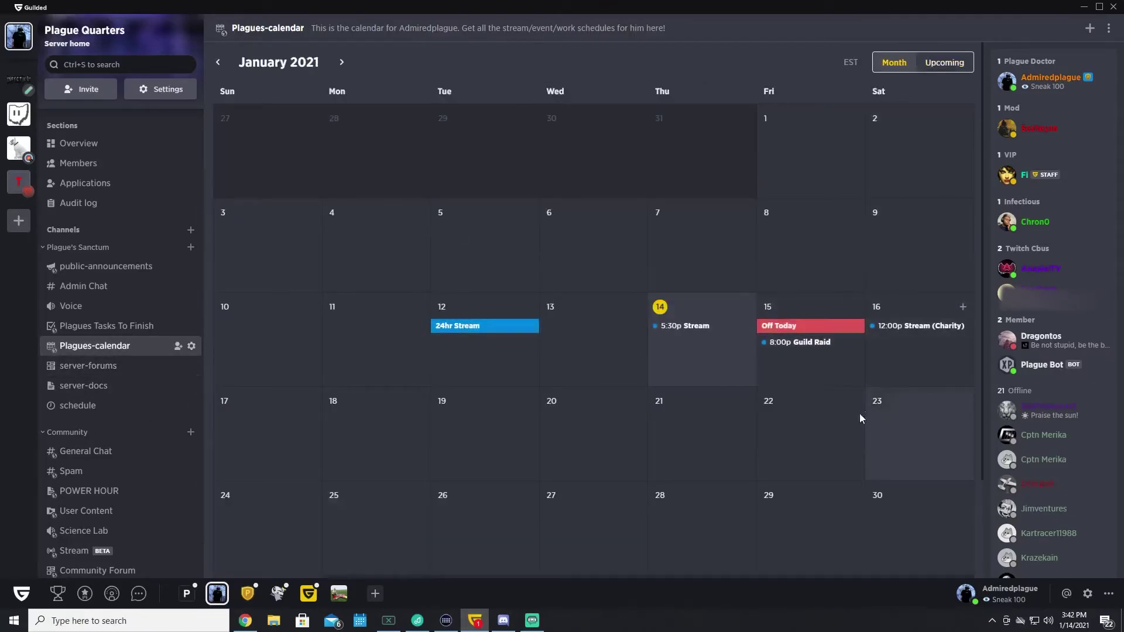
Step: Delete the Guild Raid event on January 15 from the calendar
left_click(806, 351)
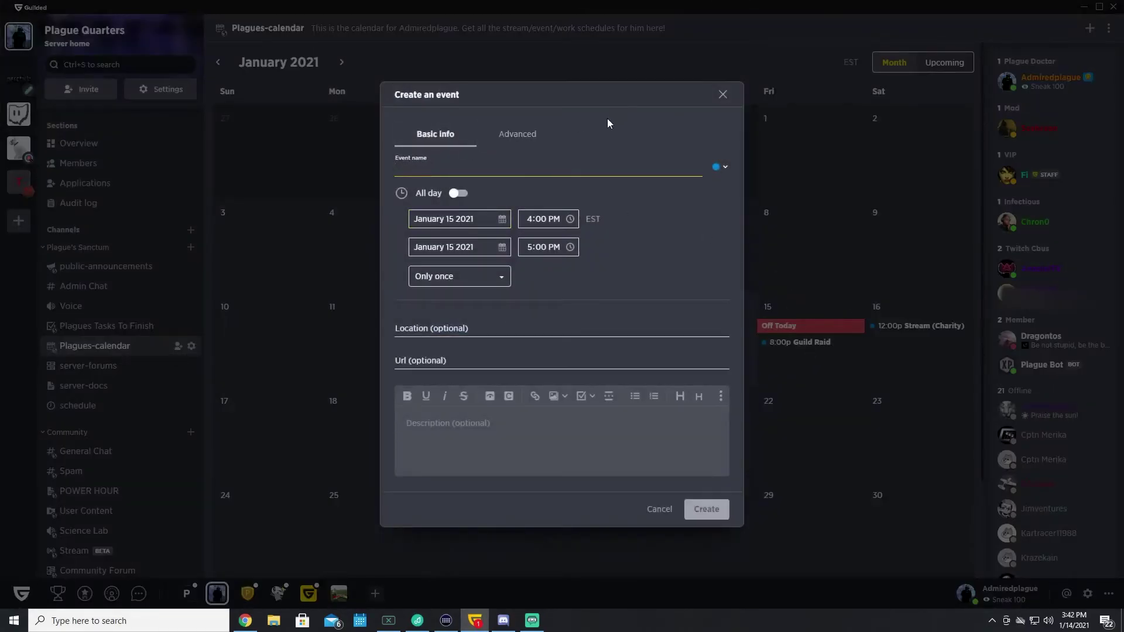
left_click(722, 95)
left_click(818, 347)
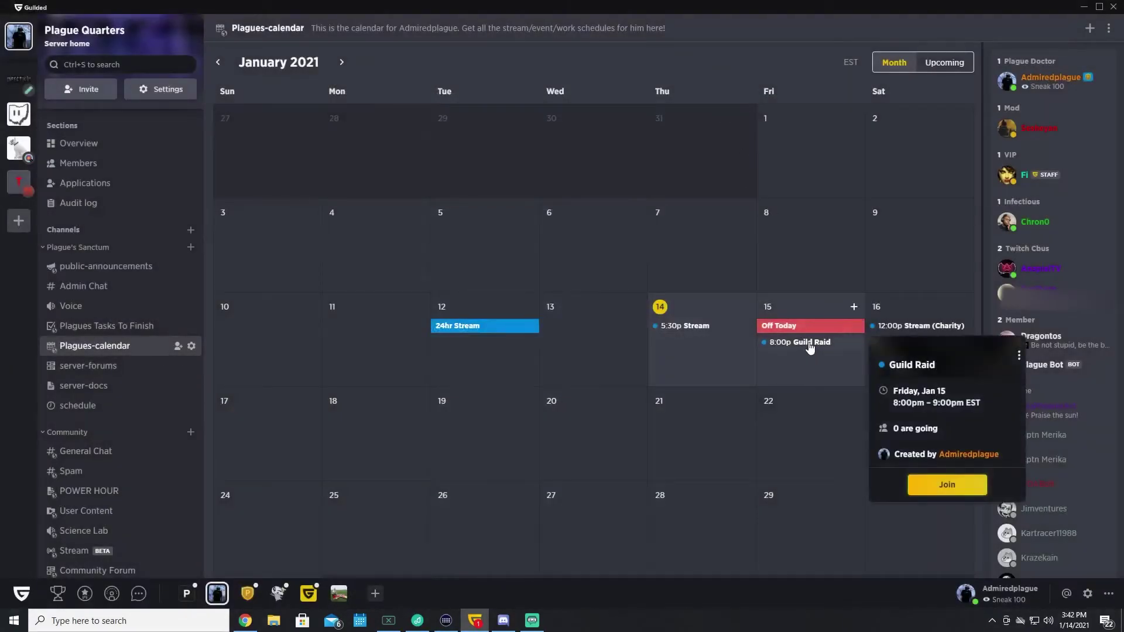
left_click(1019, 355)
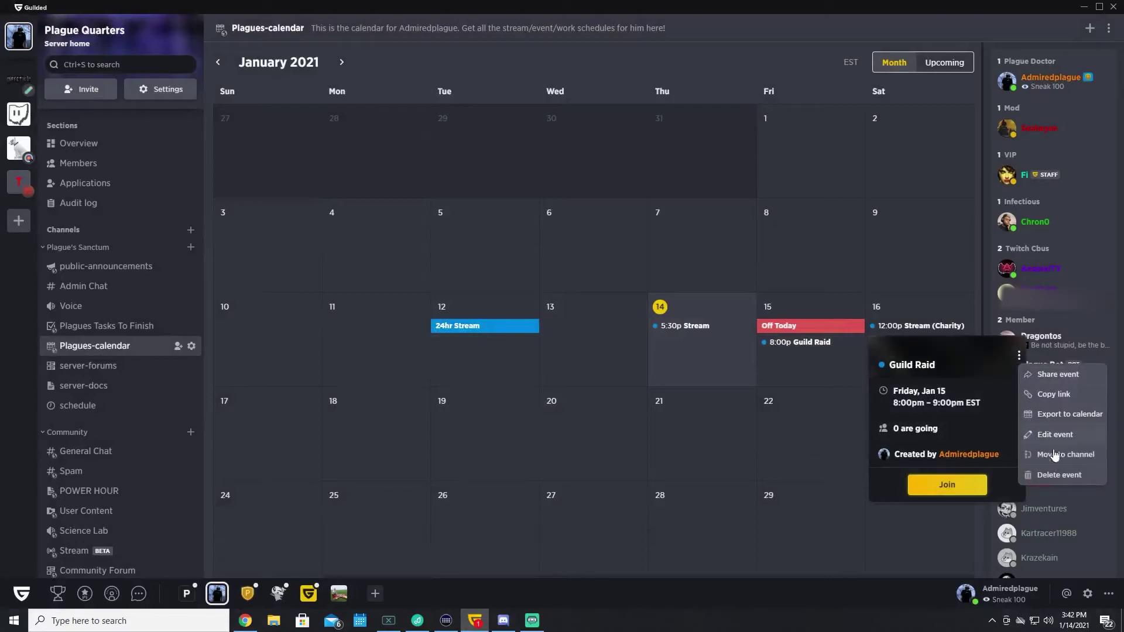
left_click(1054, 476)
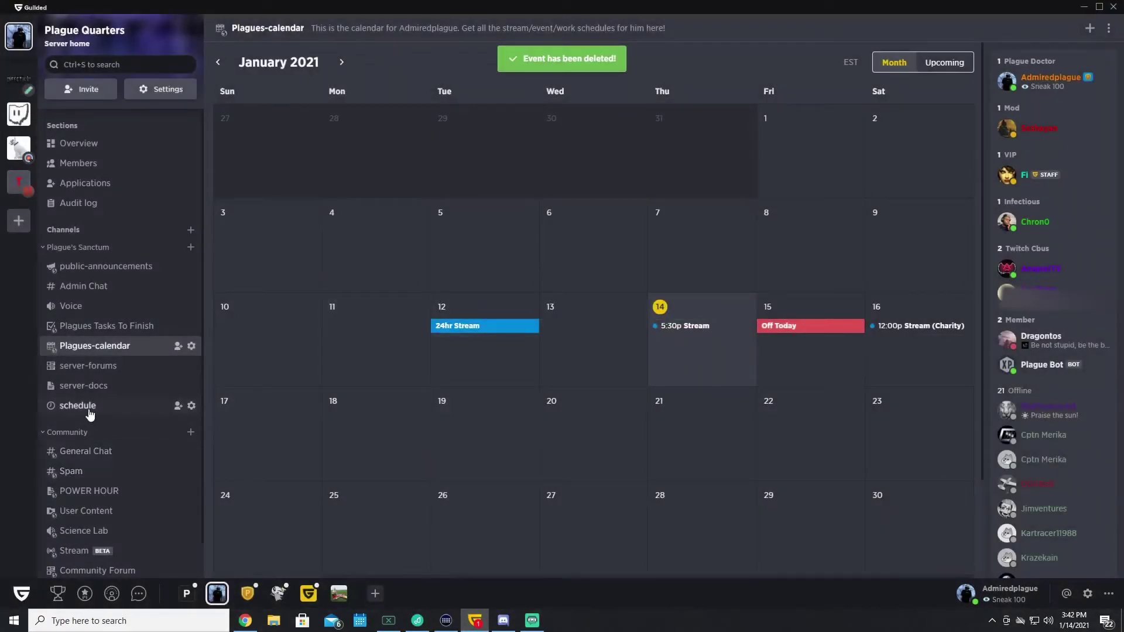
Step: Remove the 6:00 PM to 12:00 AM availability on January 15 from the schedule channel
left_click(129, 405)
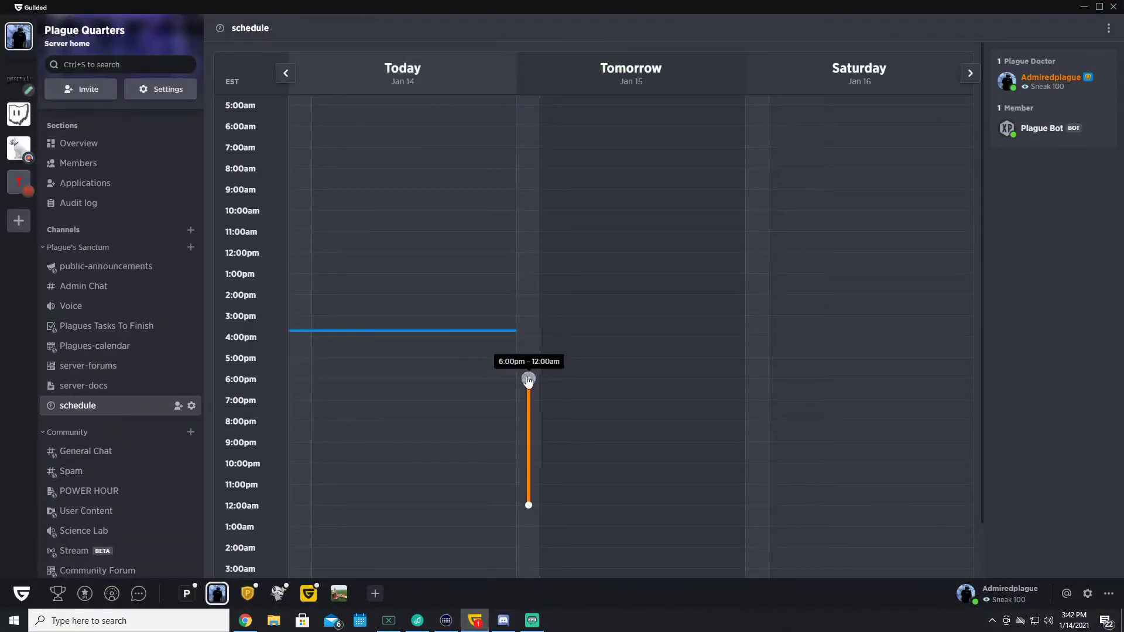
left_click(528, 379)
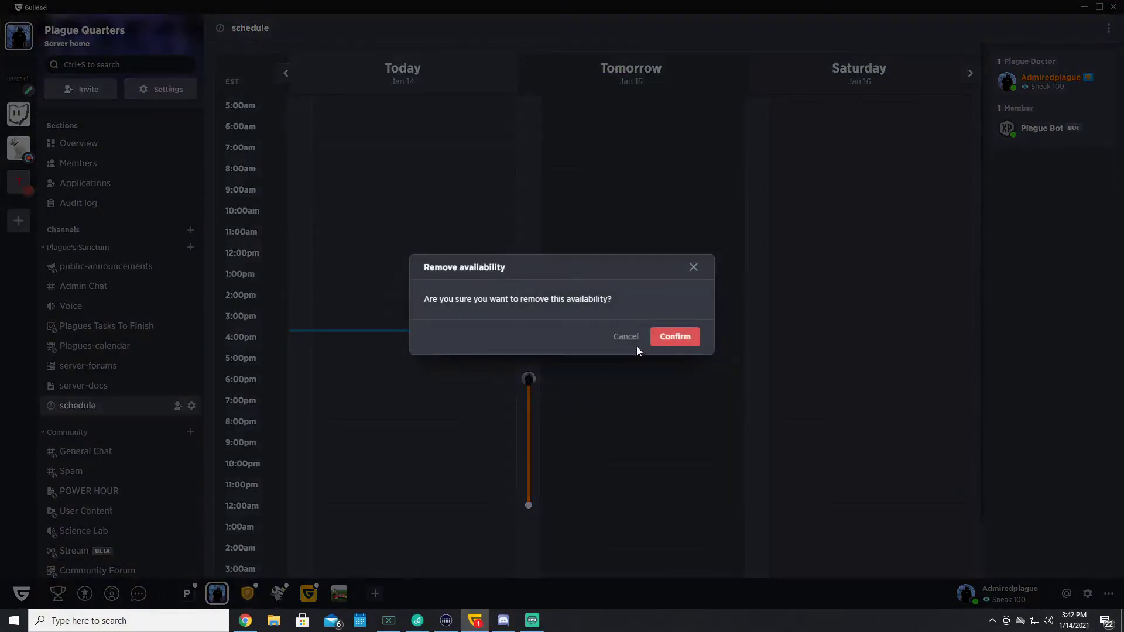
left_click(674, 337)
Step: Set availability in the schedule channel for January 15 from 12:00 PM to about 5:30 PM
left_click(529, 262)
left_click_drag(530, 260, 520, 369)
left_click(617, 311)
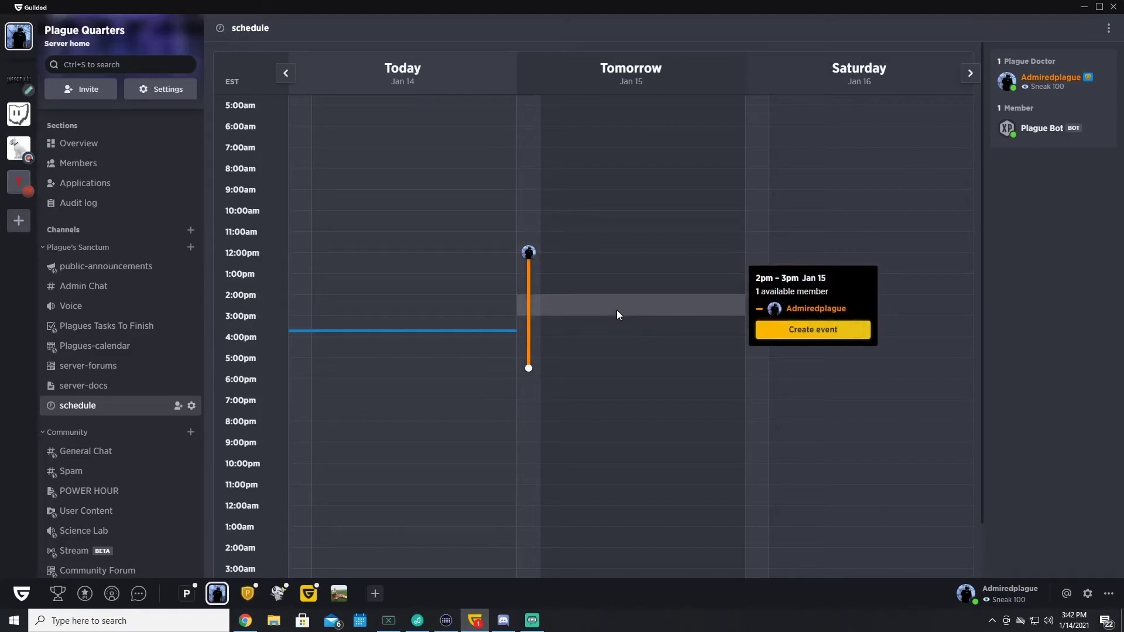
key("Escape")
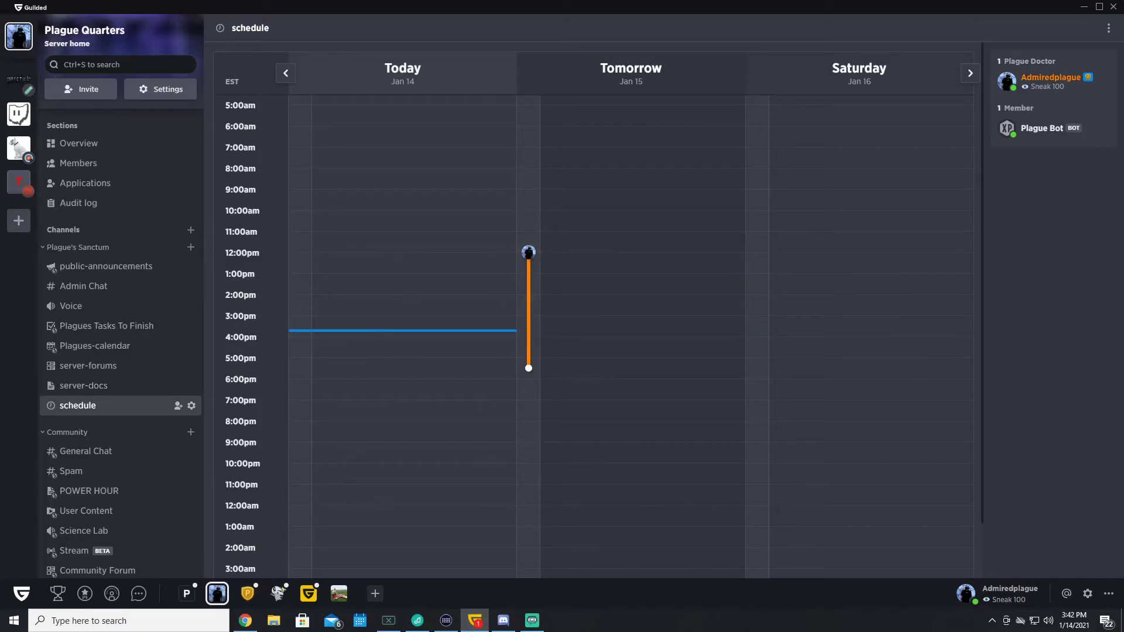